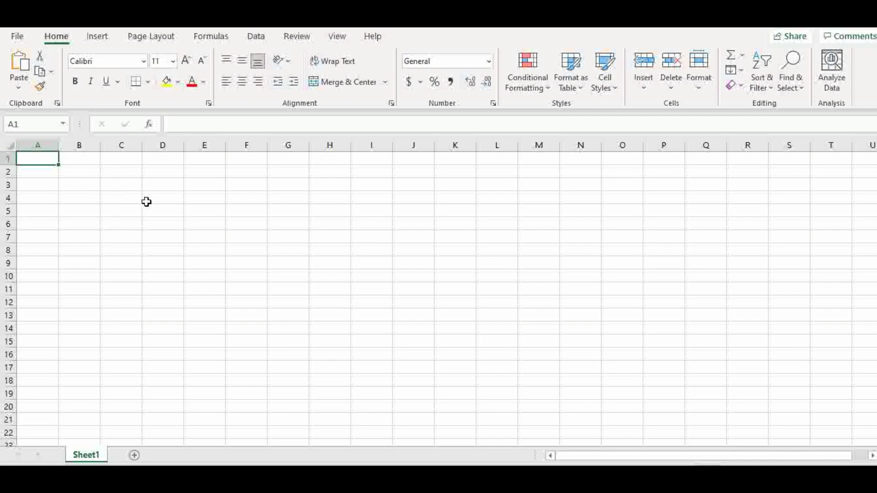
Step: Bring up the right-click shortcut menu on cell F4, then dismiss it without choosing anything
click(240, 194)
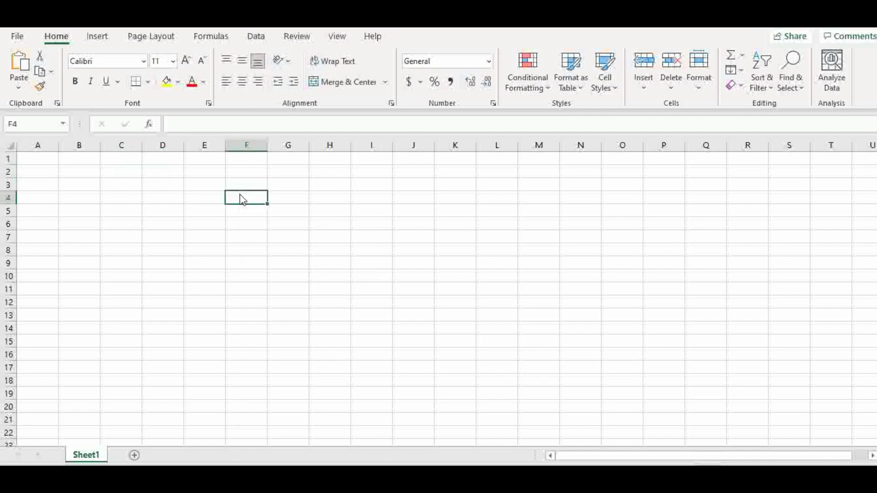
right_click(242, 199)
key(Escape)
right_click(243, 199)
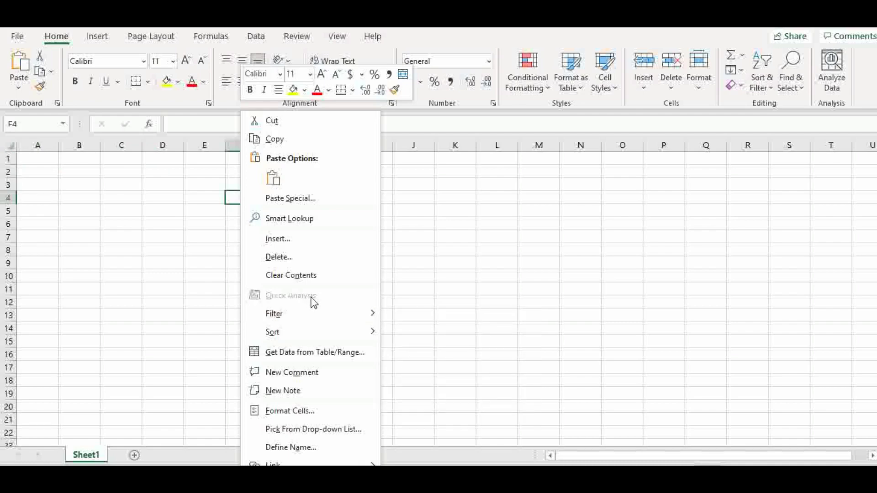
click(203, 287)
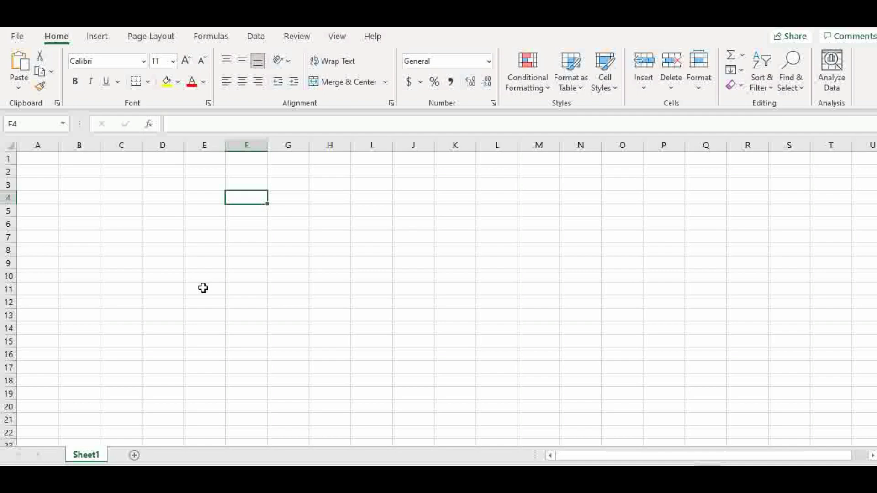
Step: Enter the headers STORE, ITEMA, ITEMB, ITEMC and ITEMD across A1:E1
click(33, 159)
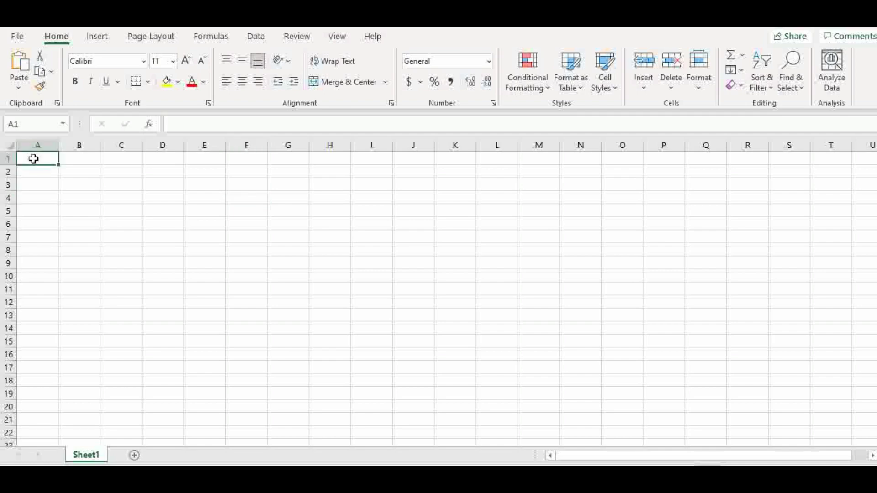
text(S)
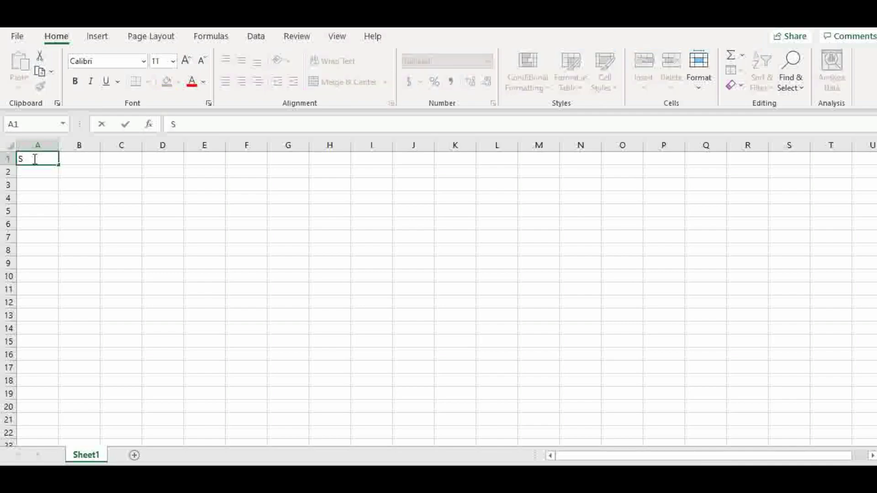
text(TORE)
key(Tab)
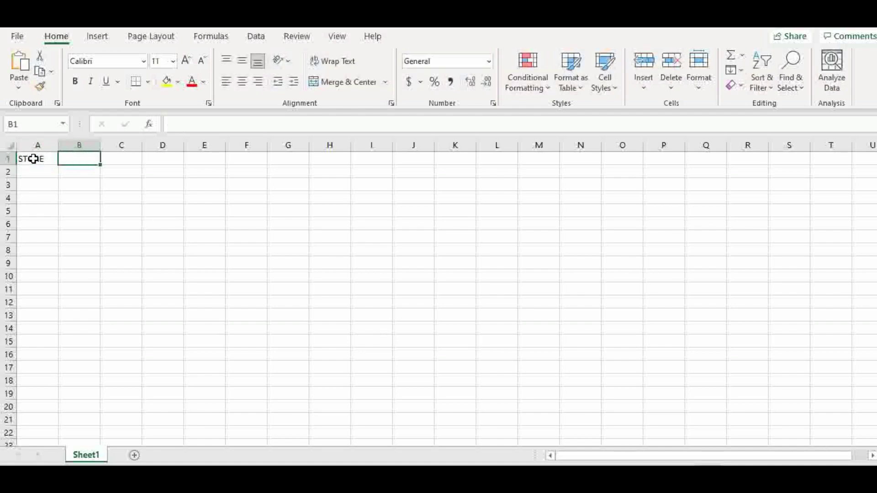
text(ITEM)
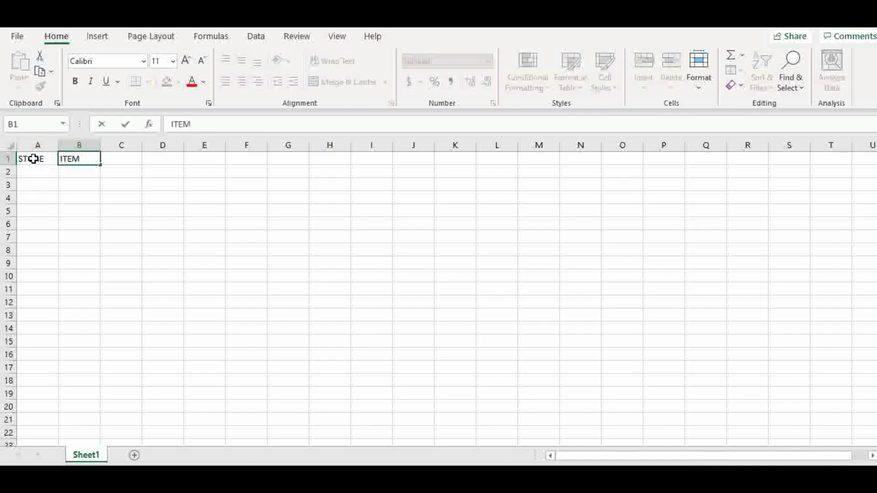
text(A)
key(Tab)
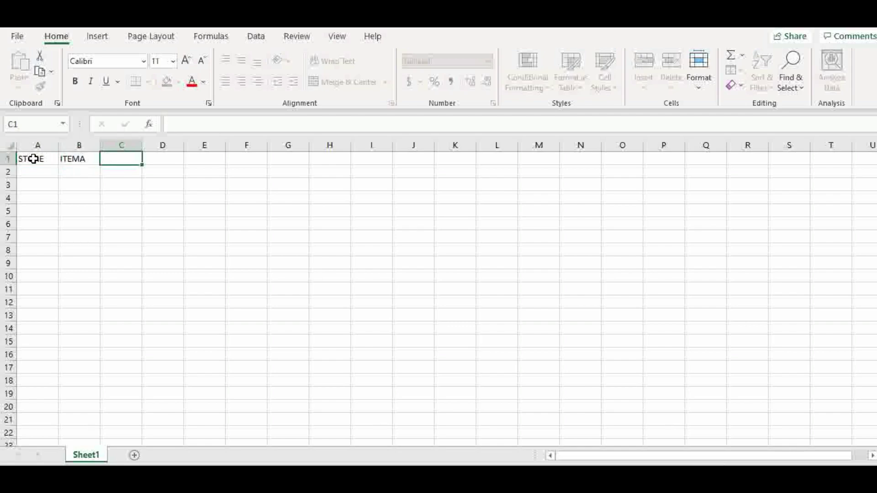
text(ITEMB)
key(Tab)
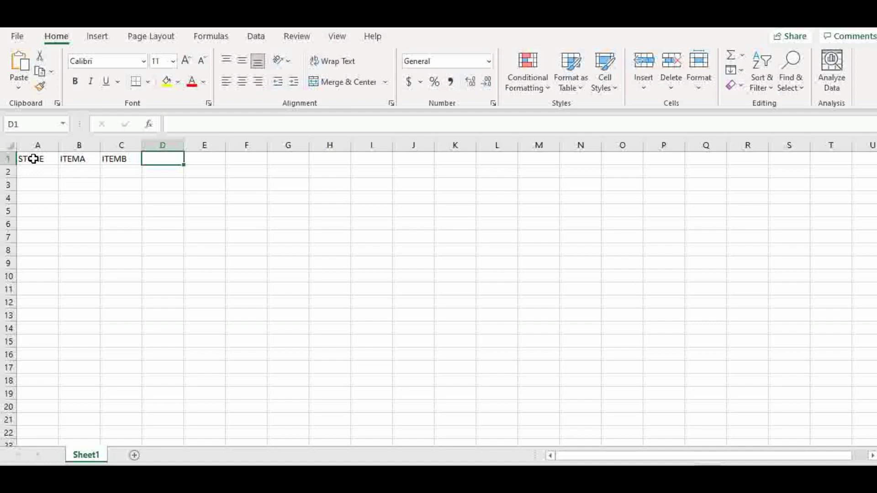
text(ITEM)
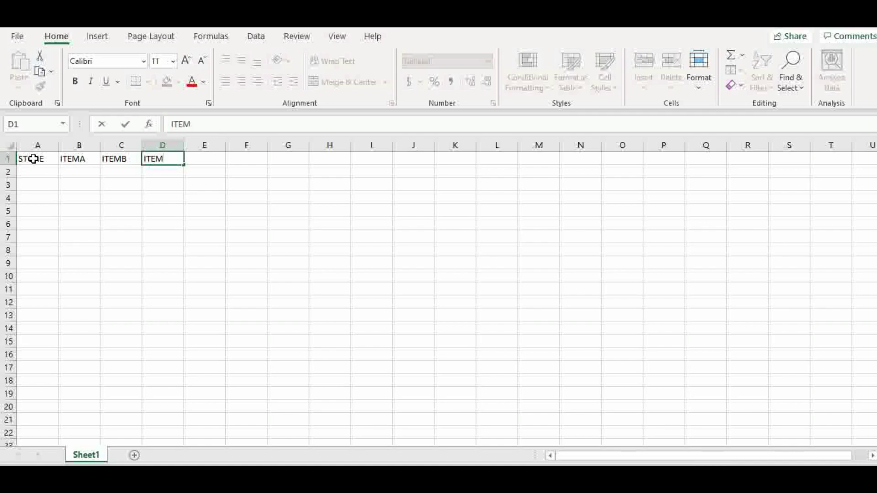
text(C)
key(Tab)
text(IT)
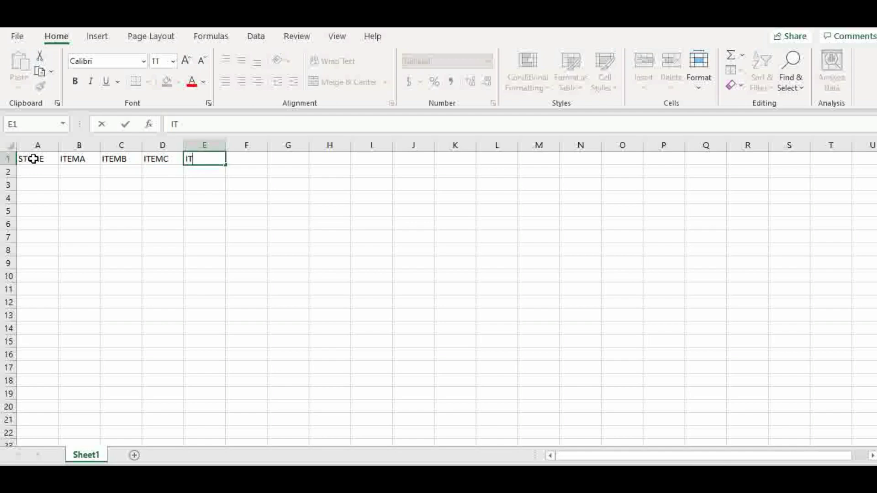
text(EMD)
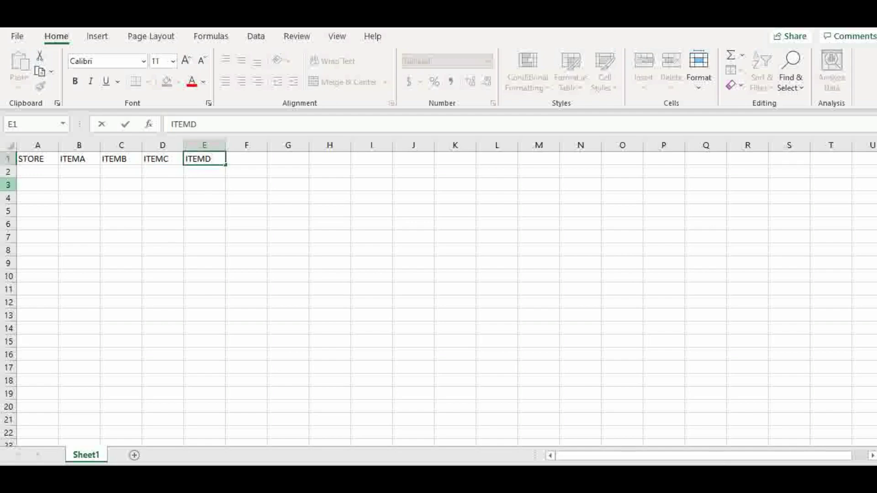
Step: Enter store labels A through F in cells A2:A7
click(33, 173)
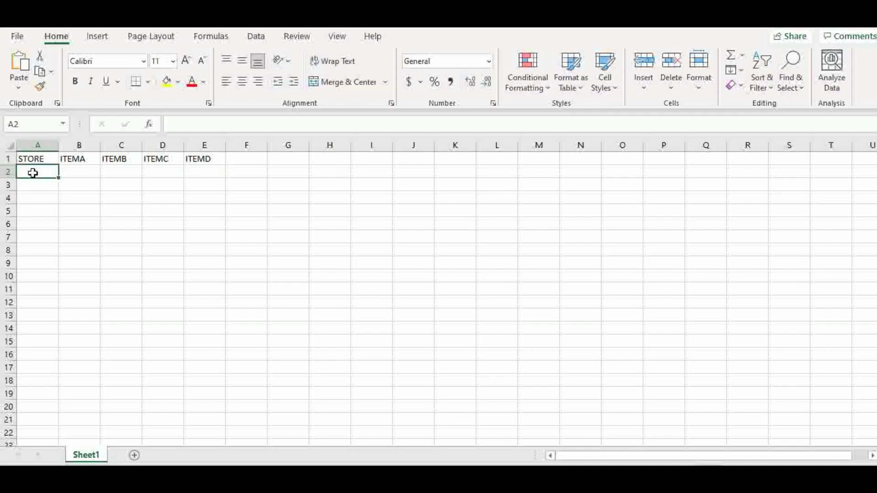
text(A)
key(Return)
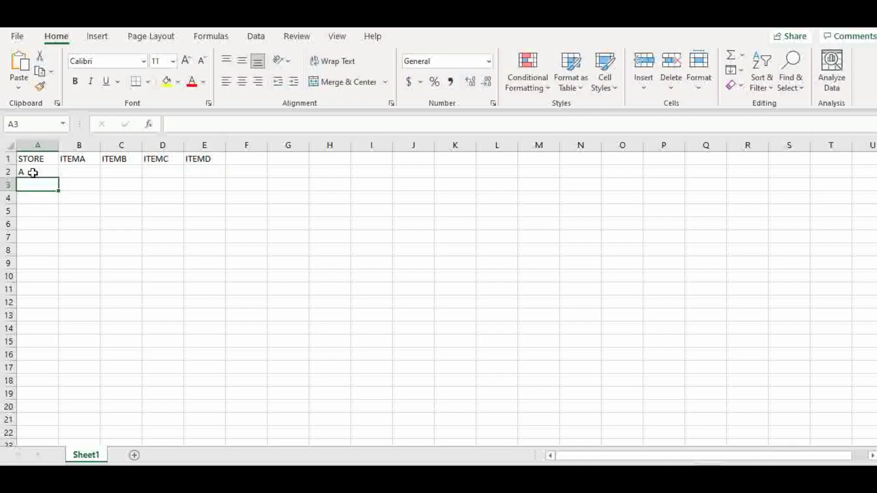
text(B)
key(Return)
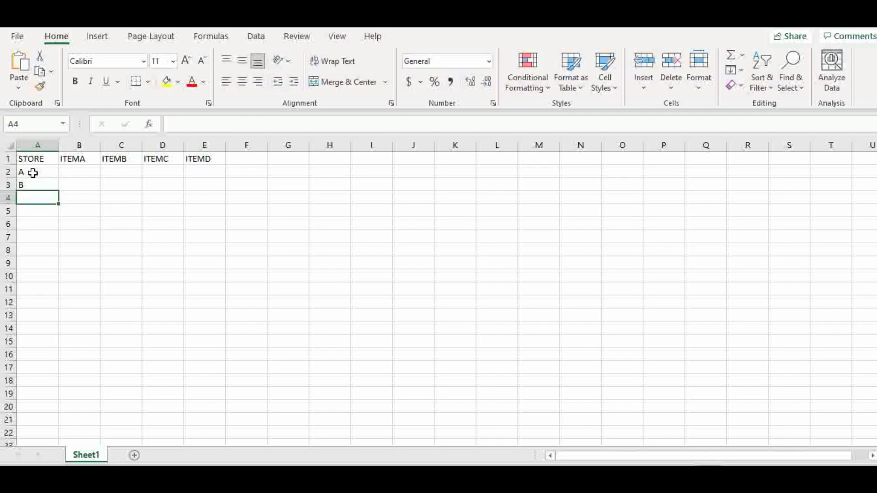
text(C)
key(Return)
text(D)
key(Return)
text(E)
key(Return)
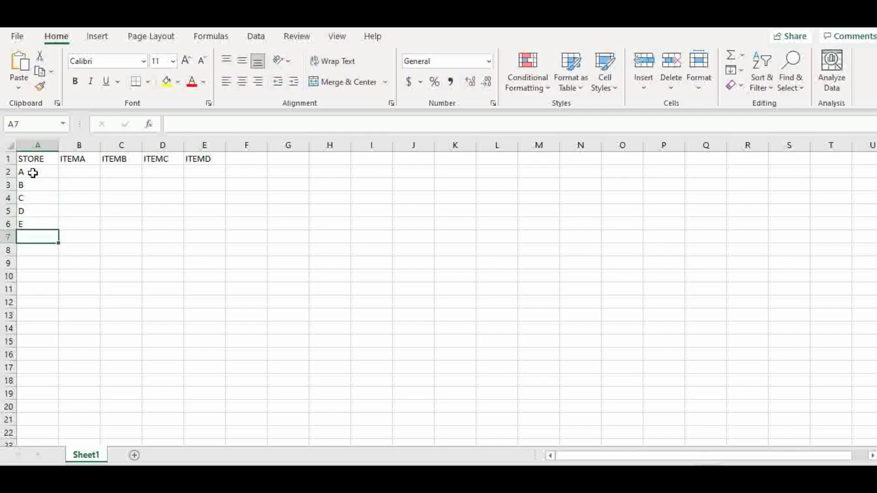
text(F)
key(Return)
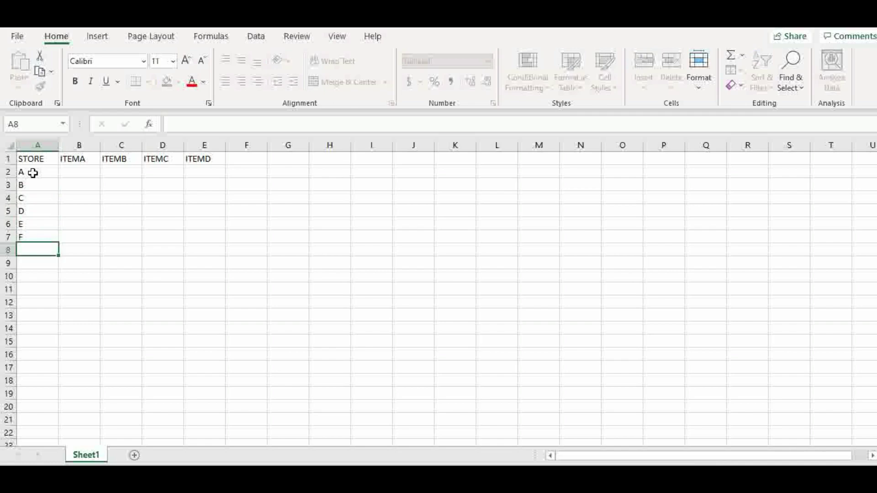
Step: Continue the store labels with G through L in A8:A13
text(G)
key(Return)
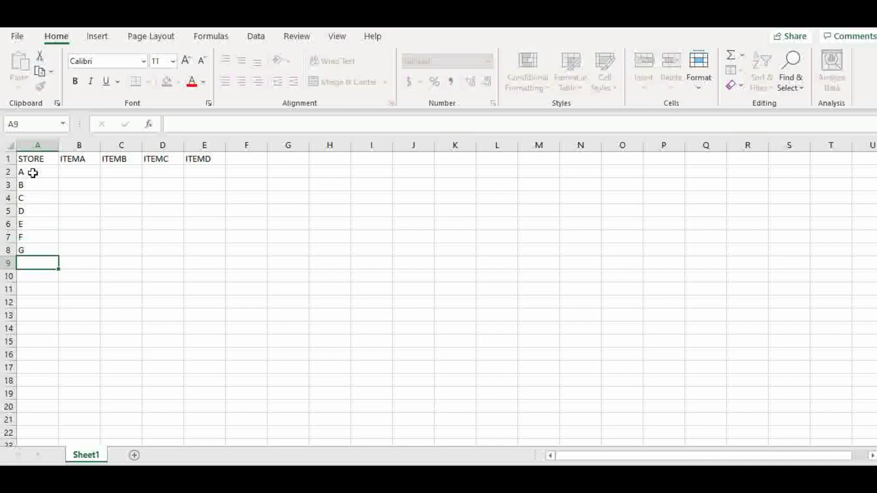
text(H)
key(Return)
text(I)
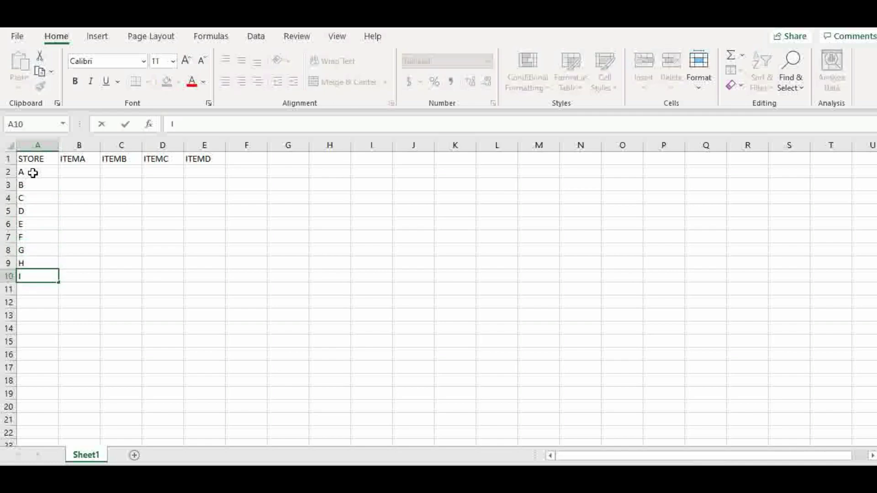
key(Return)
text(J)
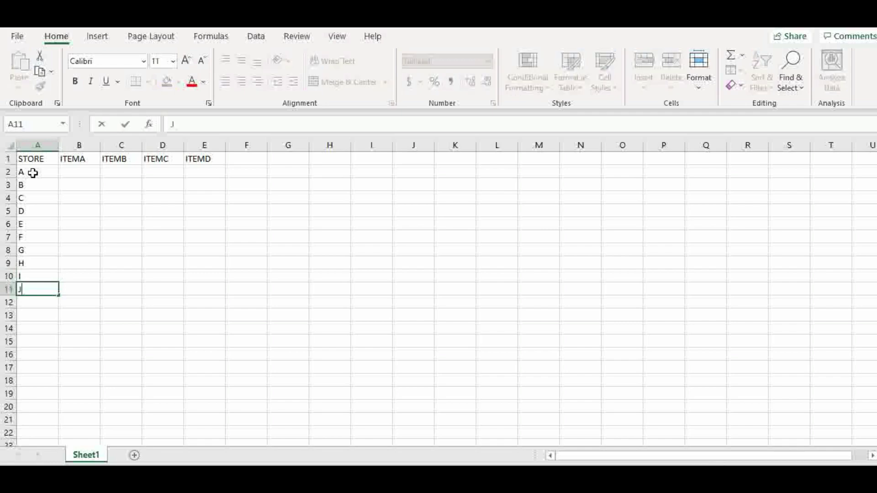
key(Return)
text(K)
key(Return)
text(L)
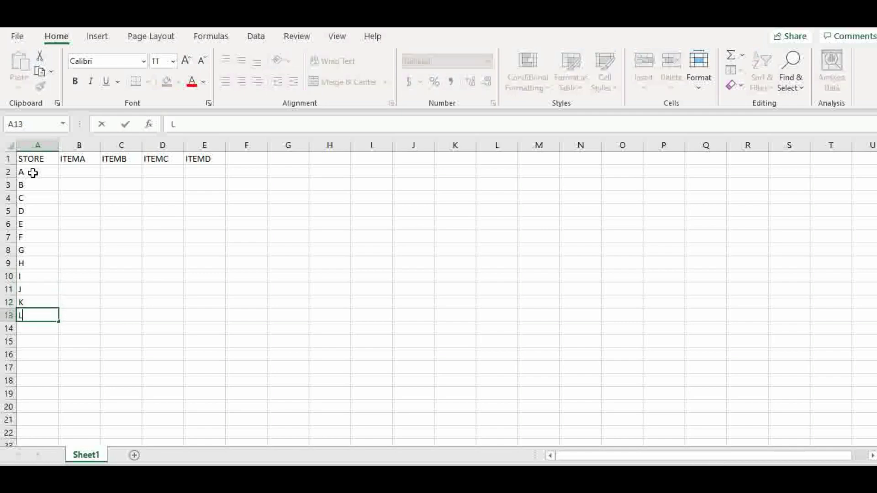
Step: Enter ITEMA values 390, 321, 410, 221 and 543 for stores A–E in B2:B6
click(77, 172)
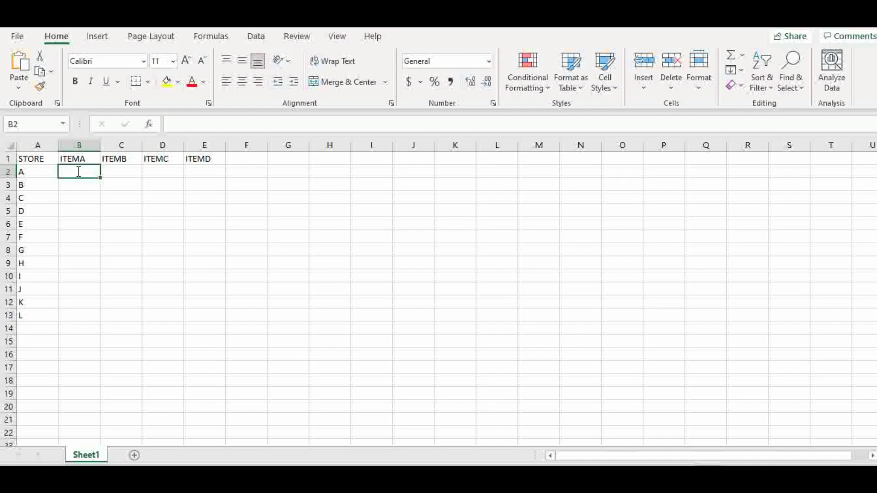
text(390)
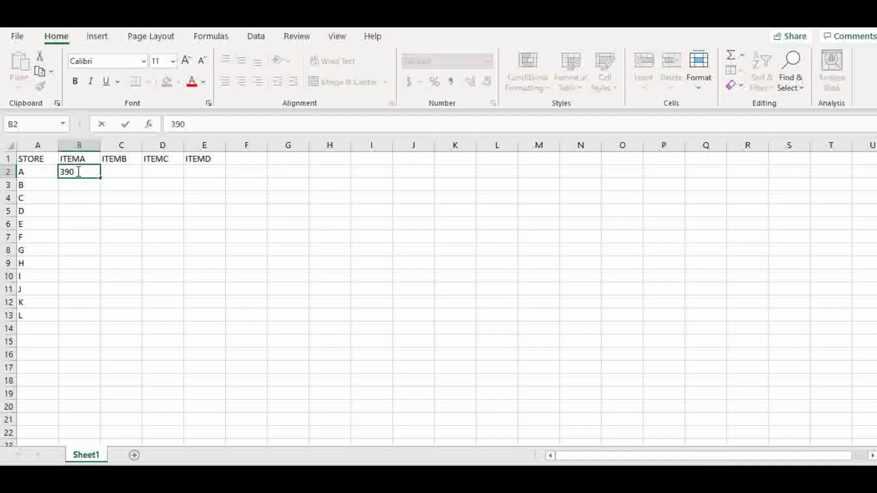
key(Return)
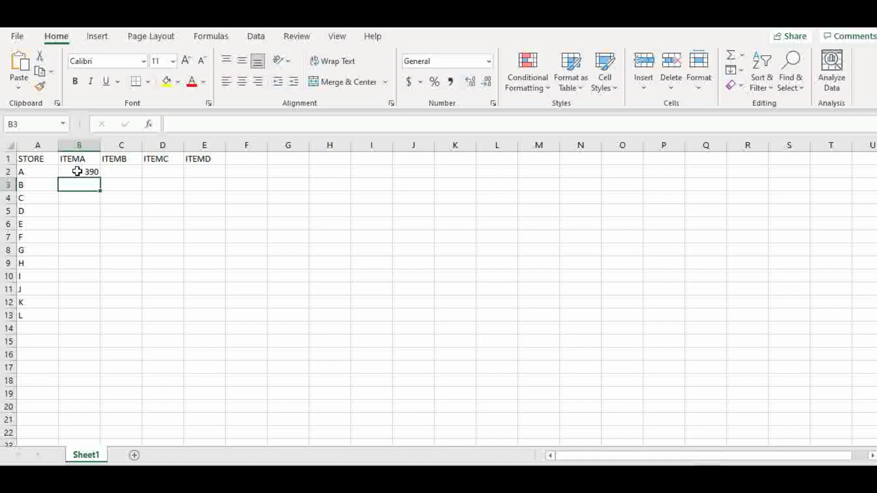
text(321)
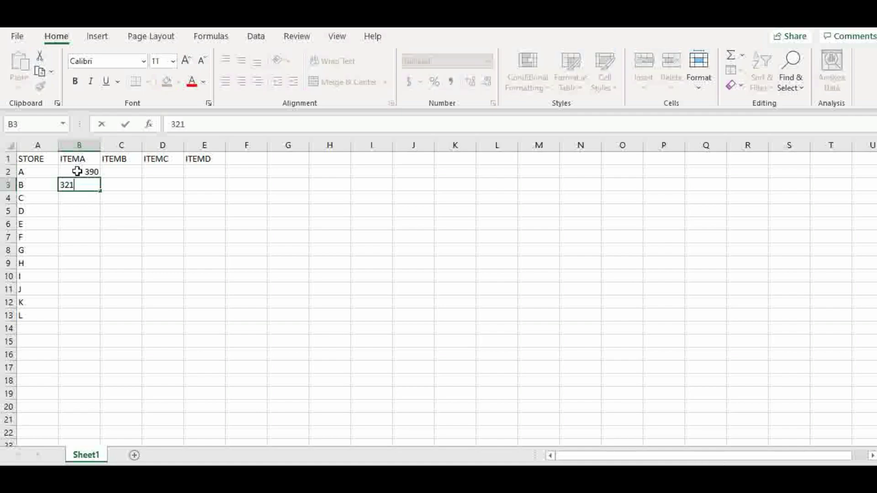
key(Tab)
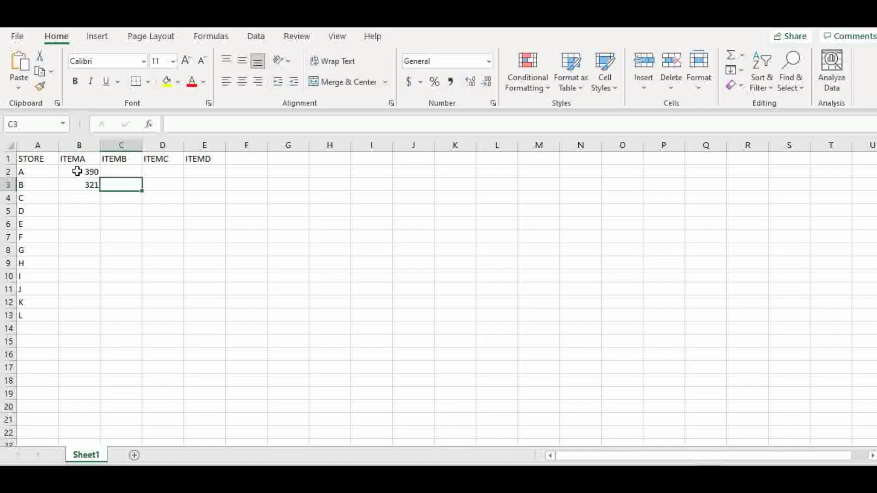
key(Left)
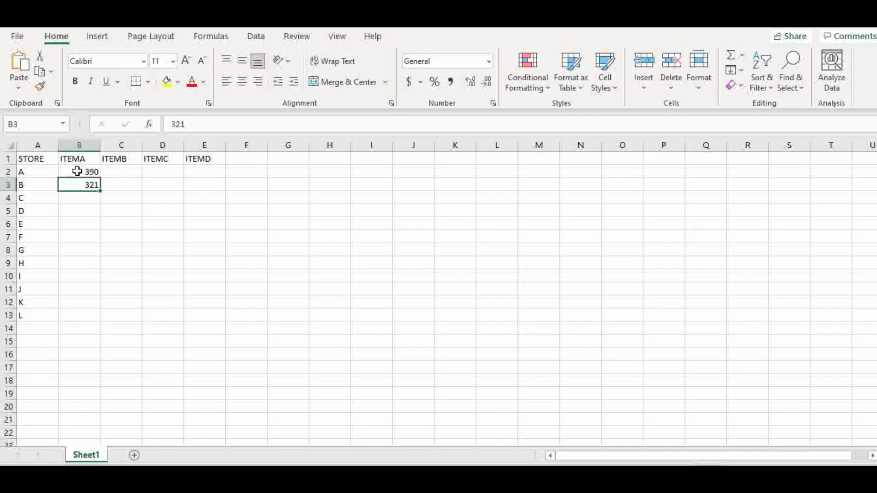
key(Down)
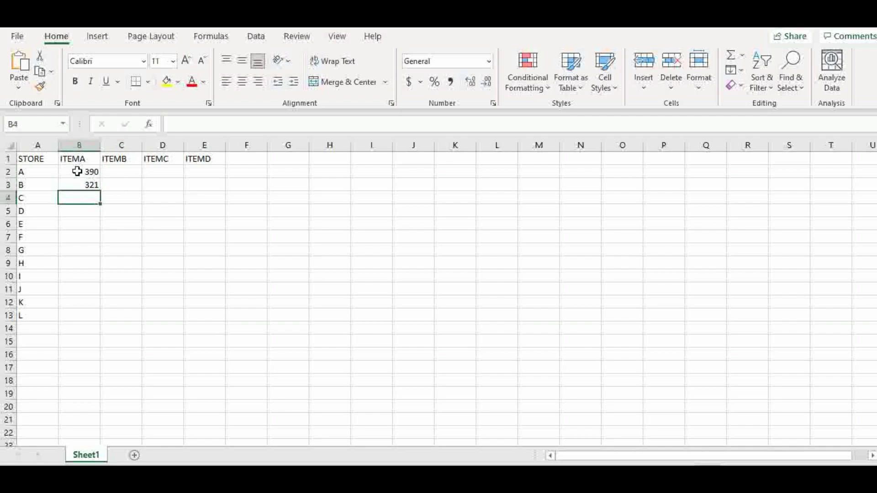
text(410)
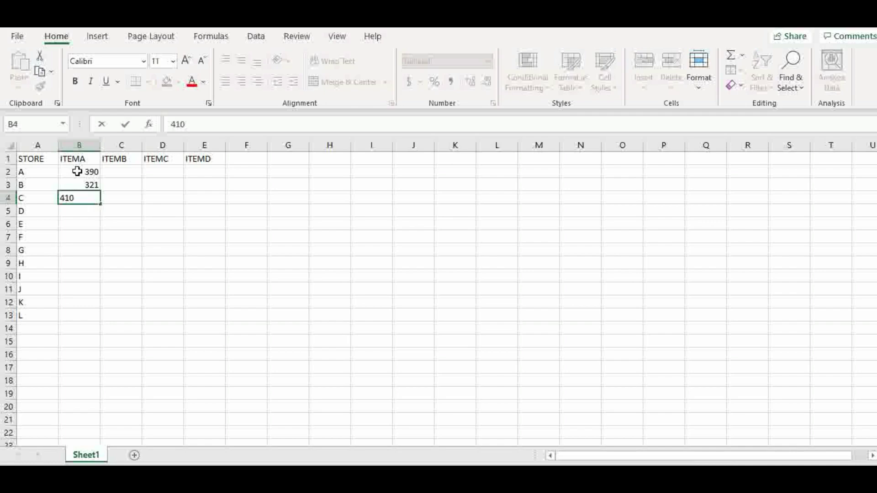
key(Return)
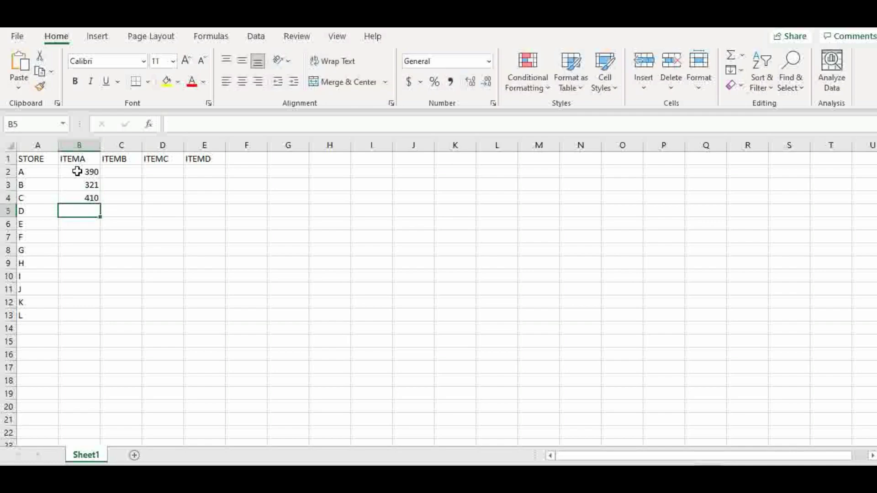
text(221)
key(Return)
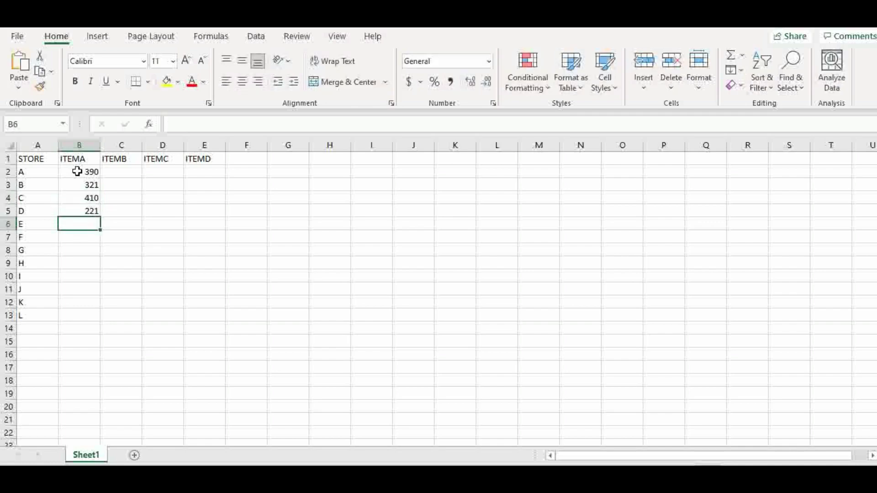
text(543)
key(Return)
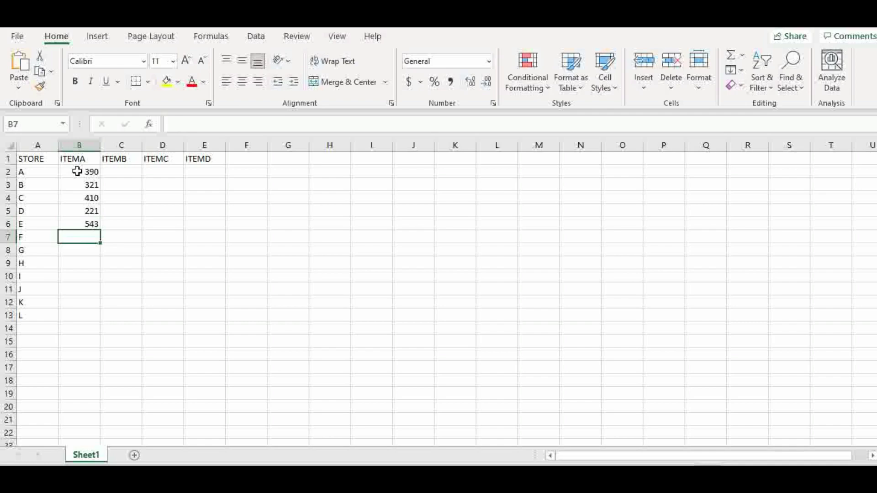
Step: Enter ITEMA values 333, 221, 220, 117, 107, 100 and 401 for stores F–L
text(33)
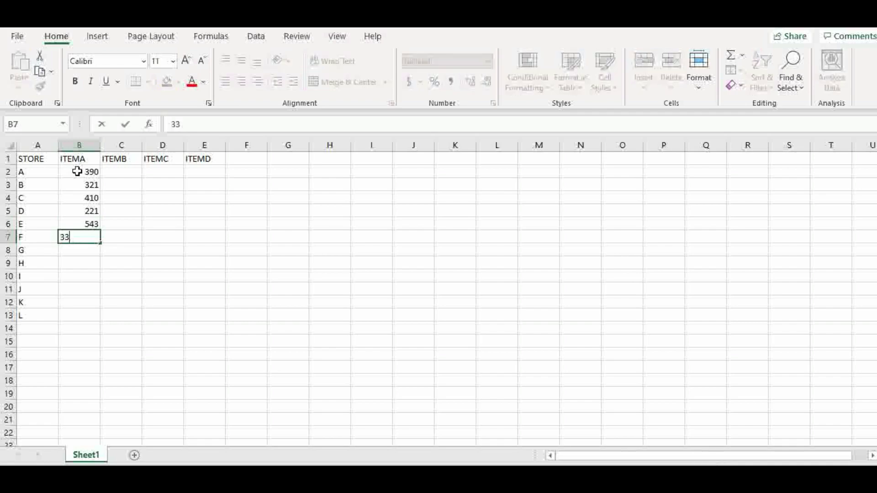
text(3)
key(Return)
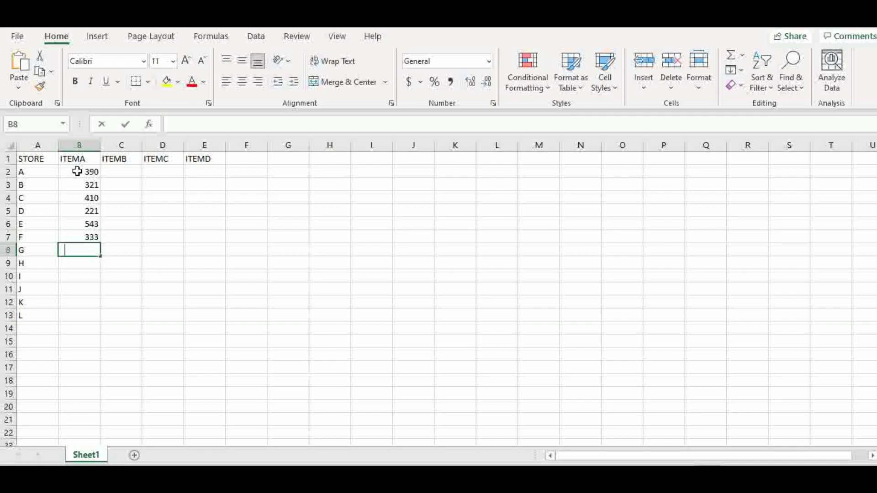
text(221)
key(Return)
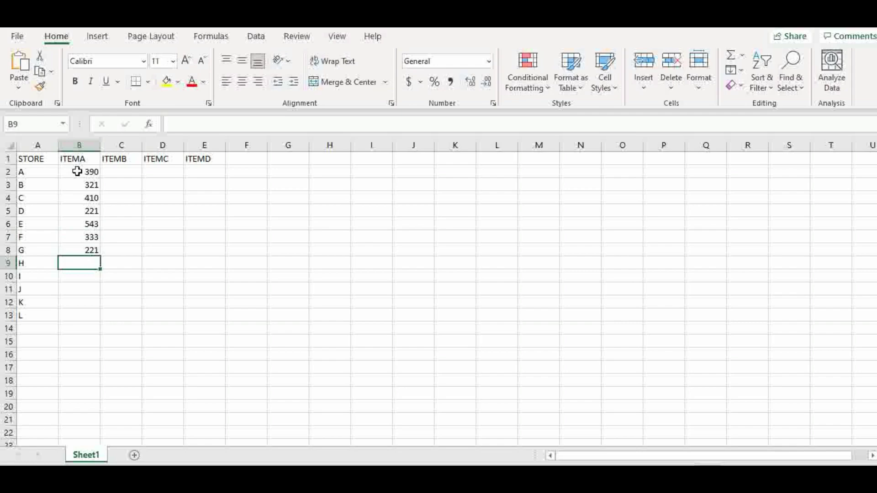
text(220)
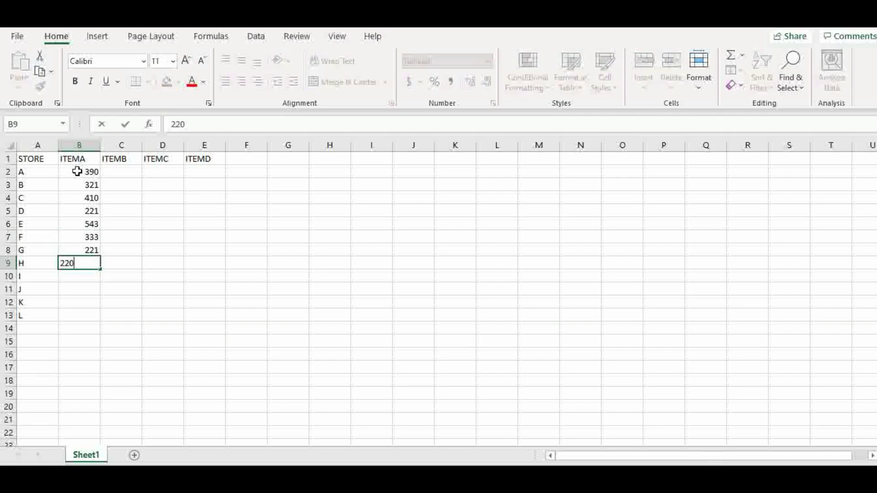
key(Return)
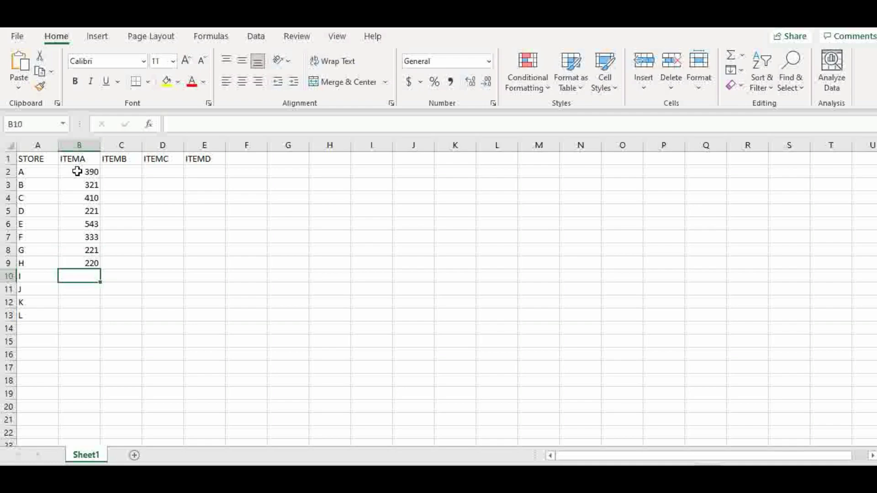
text(11)
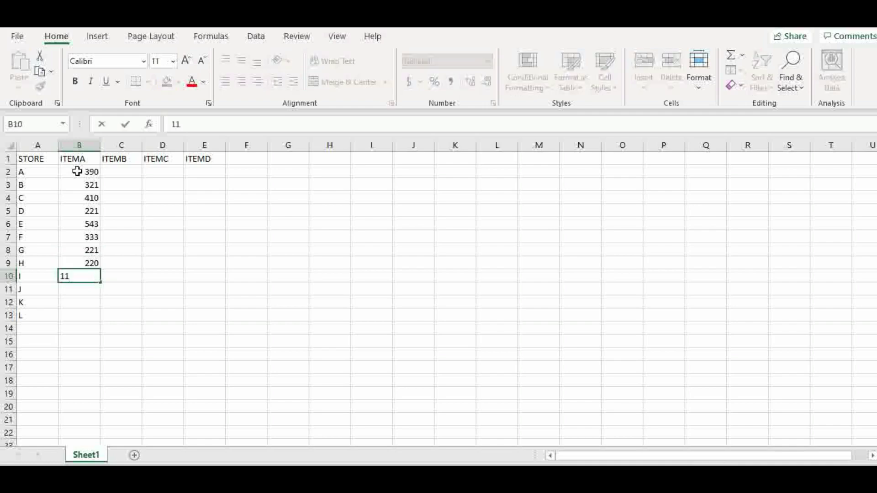
text(7)
key(Return)
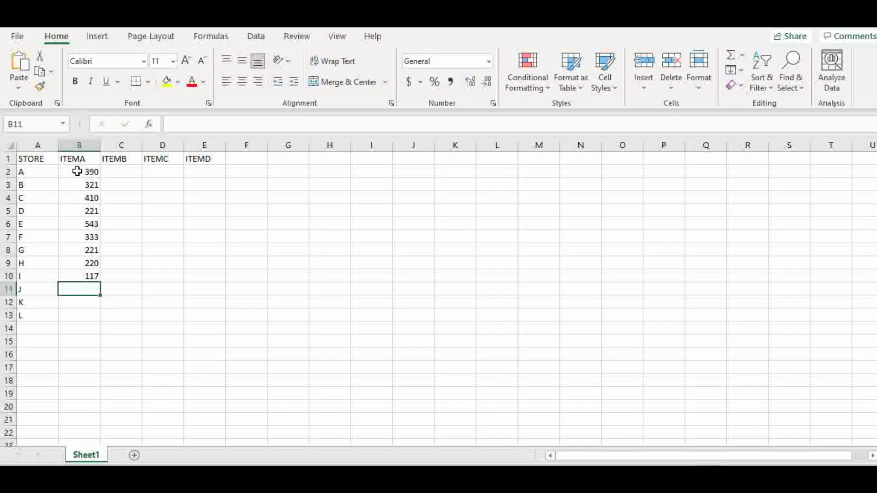
text(107)
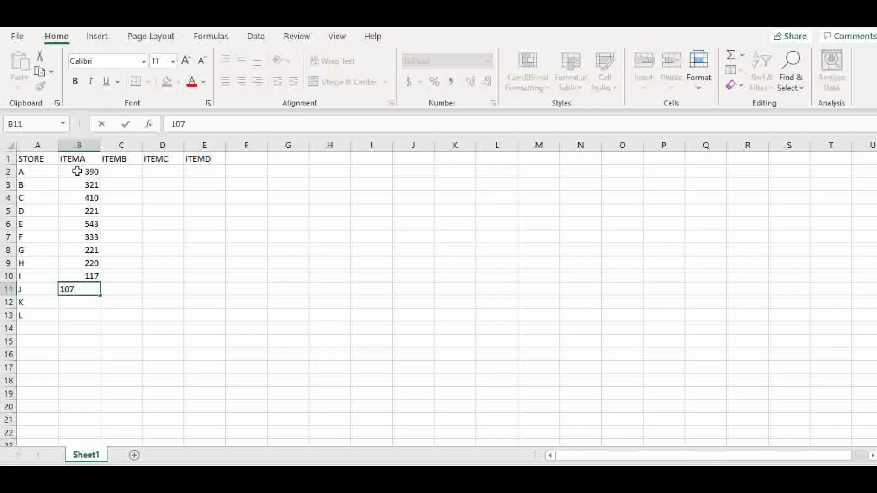
key(Return)
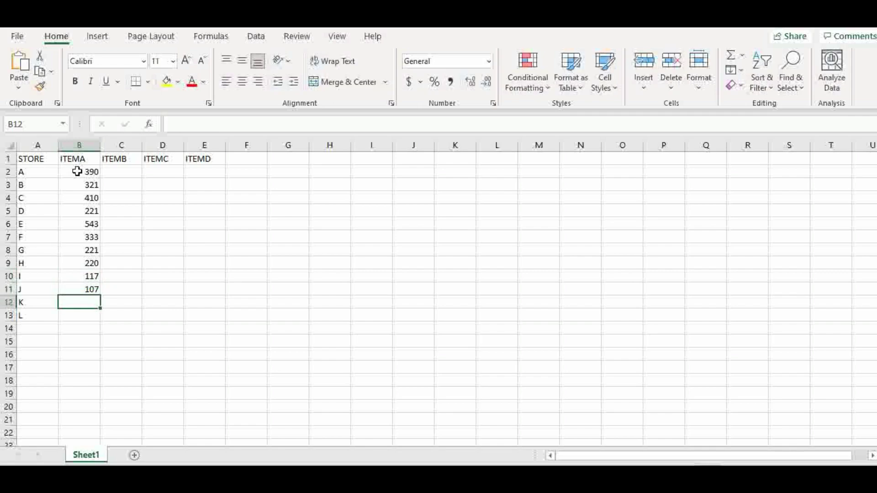
text(100)
key(Return)
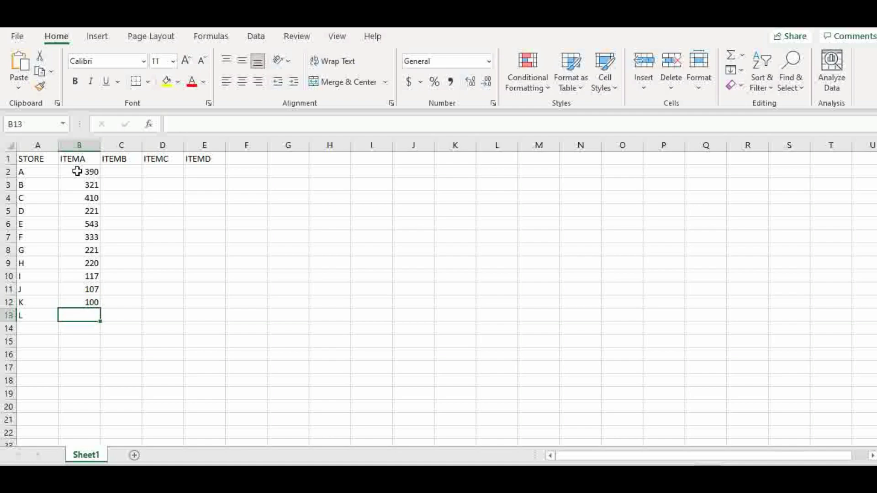
text(401)
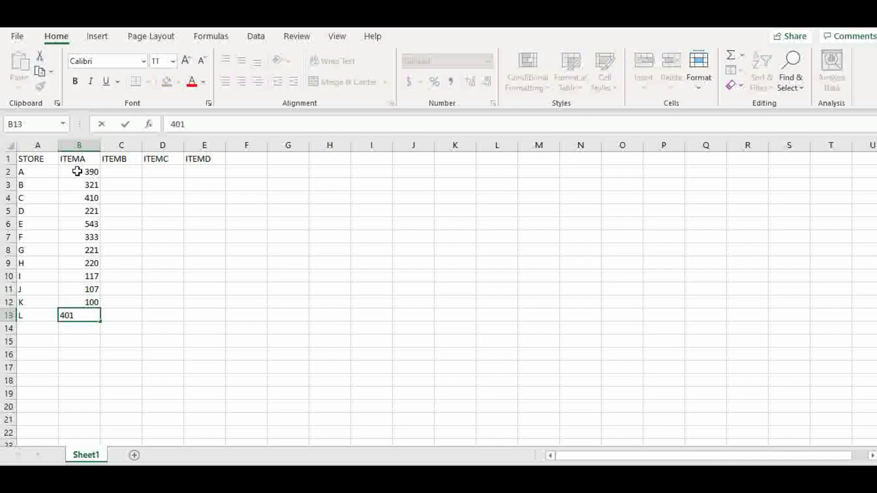
Step: Enter ITEMB values upward from store L: 432, 332, 225, 632, 227, 132 in C13:C8
key(Tab)
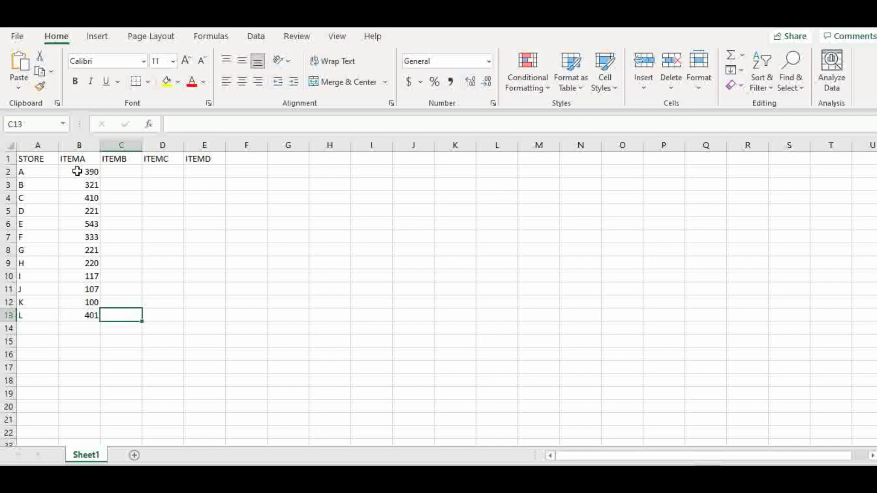
text(432)
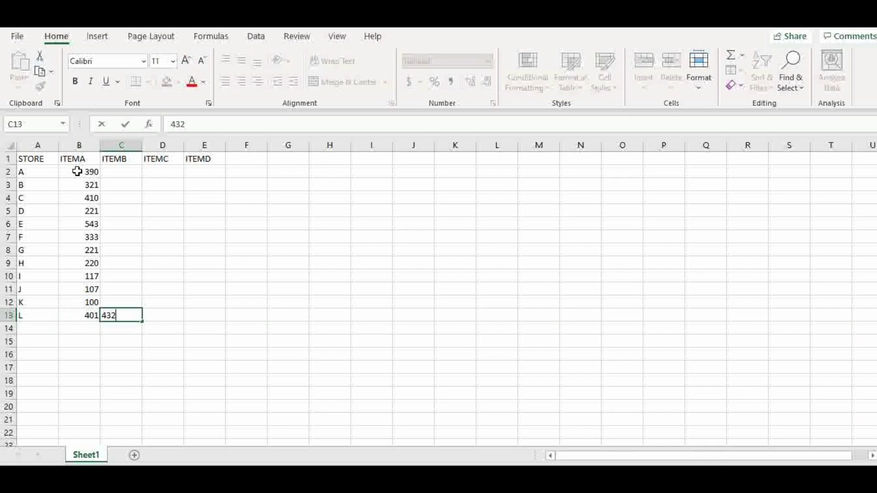
key(Up)
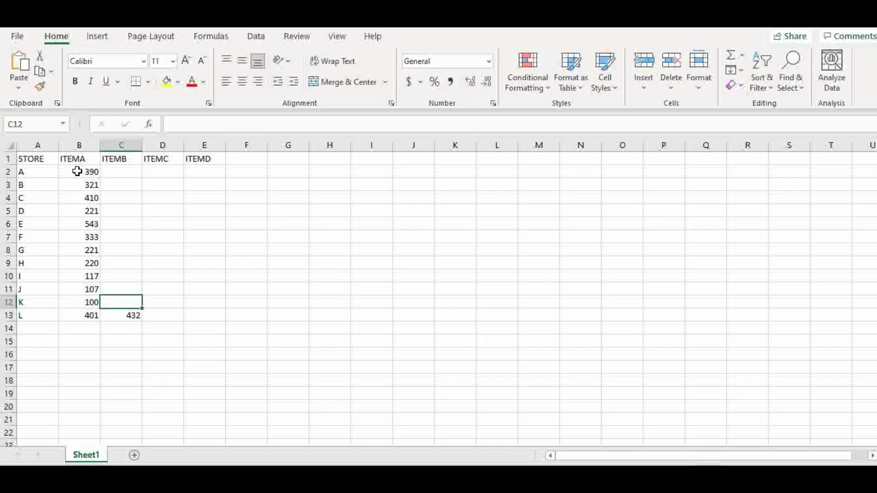
text(332)
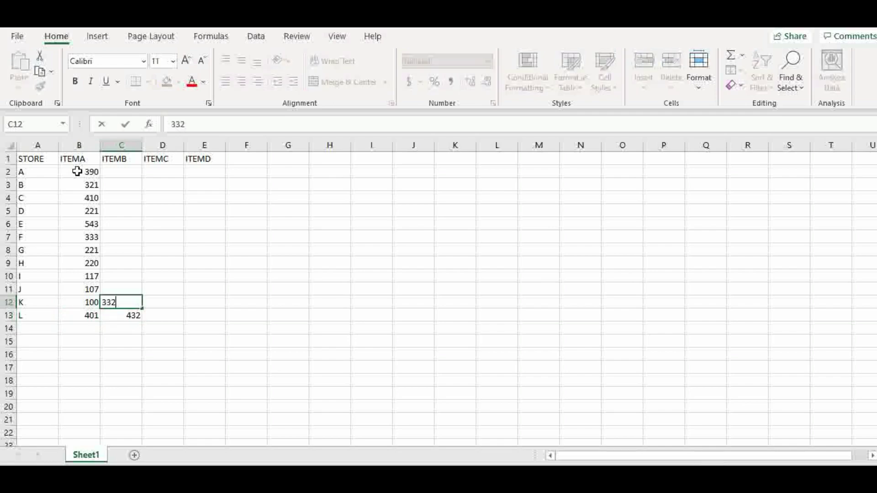
key(Up)
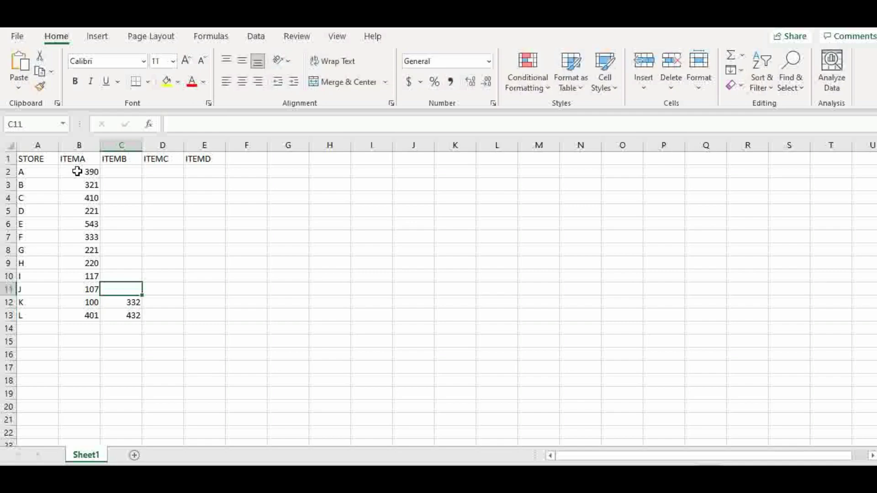
text(225)
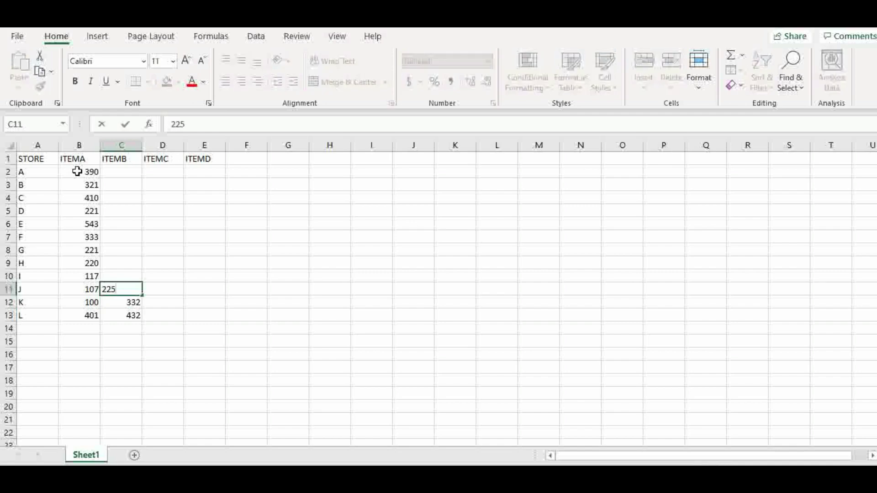
key(Up)
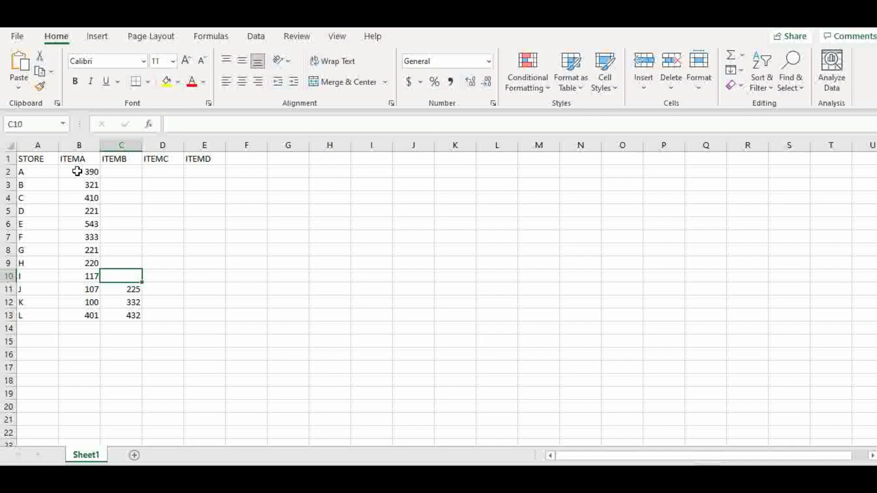
text(632)
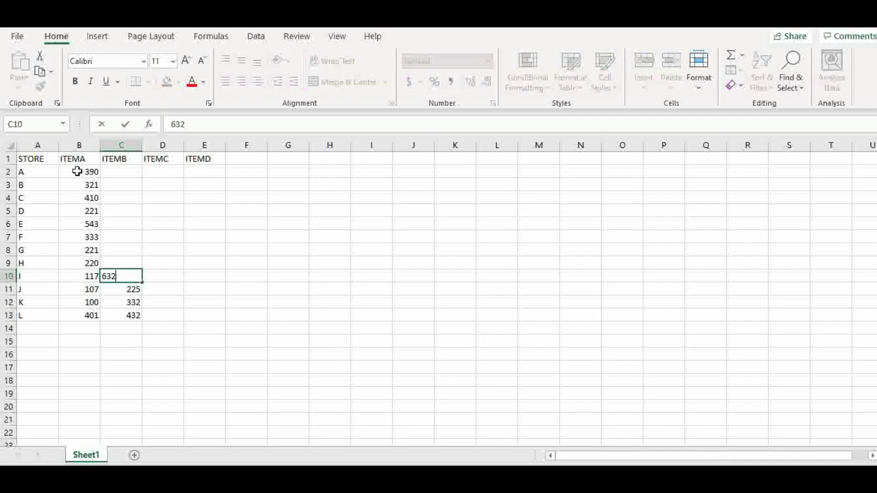
key(Up)
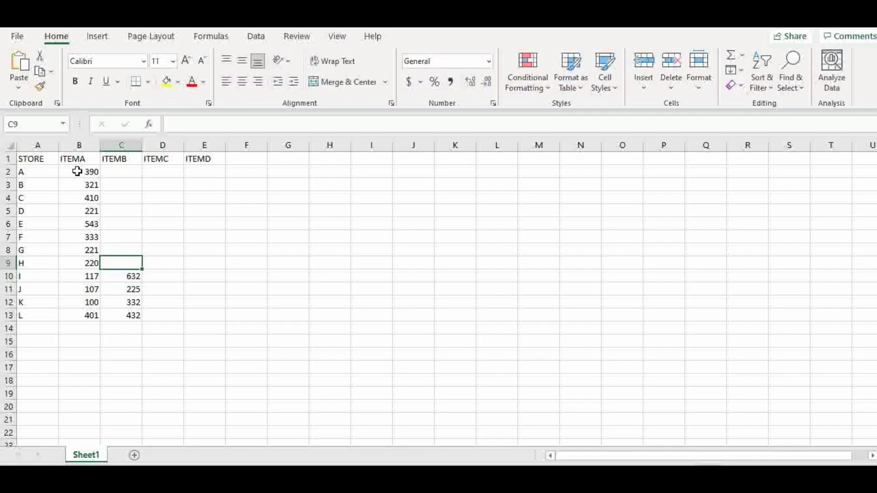
text(227)
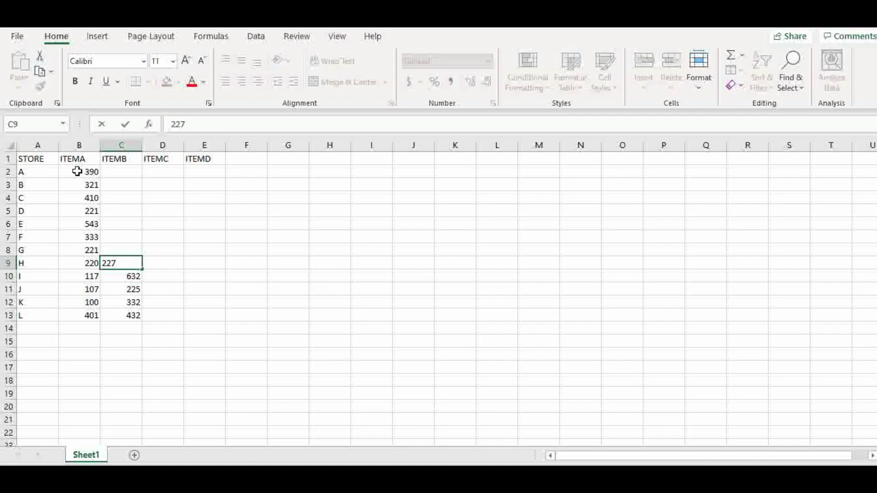
key(Up)
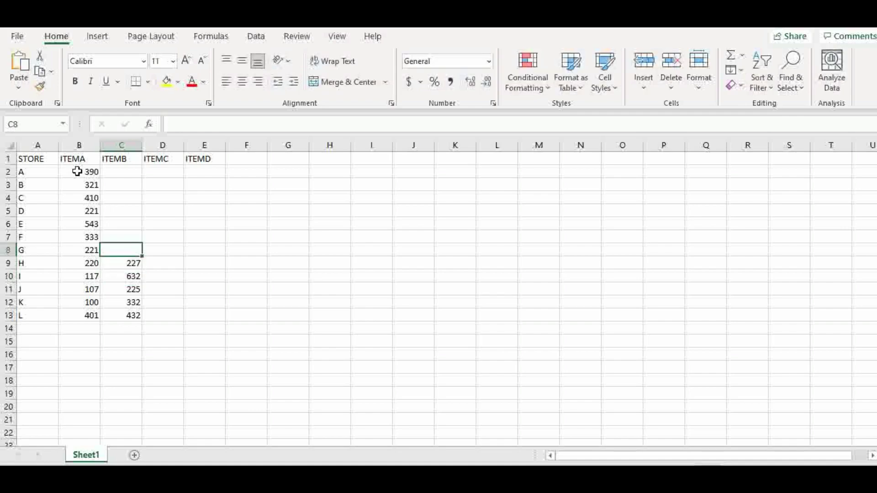
text(132)
key(Up)
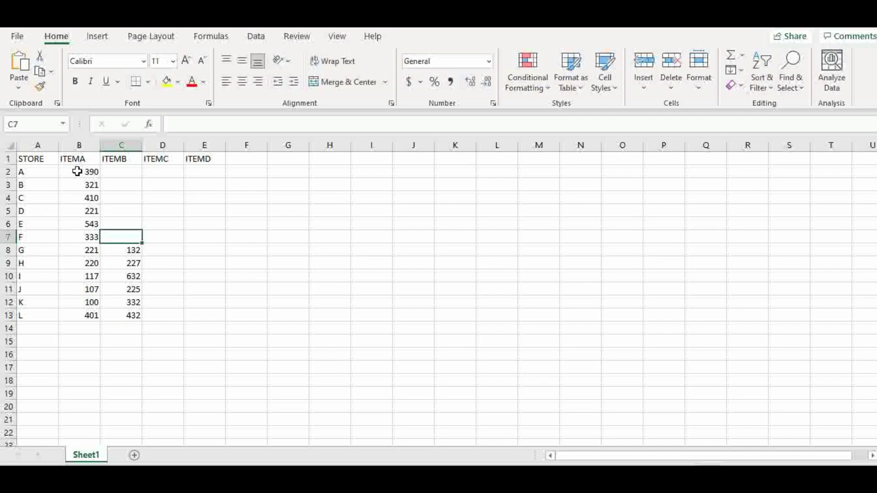
Step: Enter ITEMB values 345, 253, 142, 321, 322 and 244 for stores F up to A
text(345)
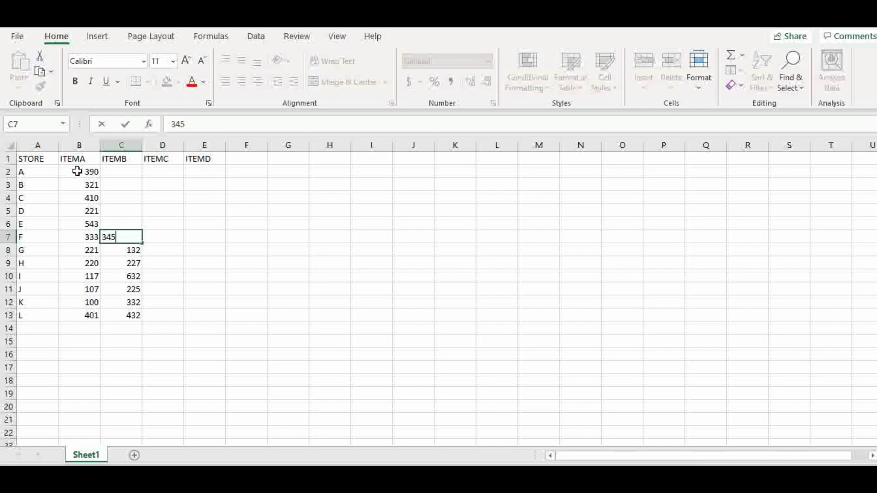
key(Up)
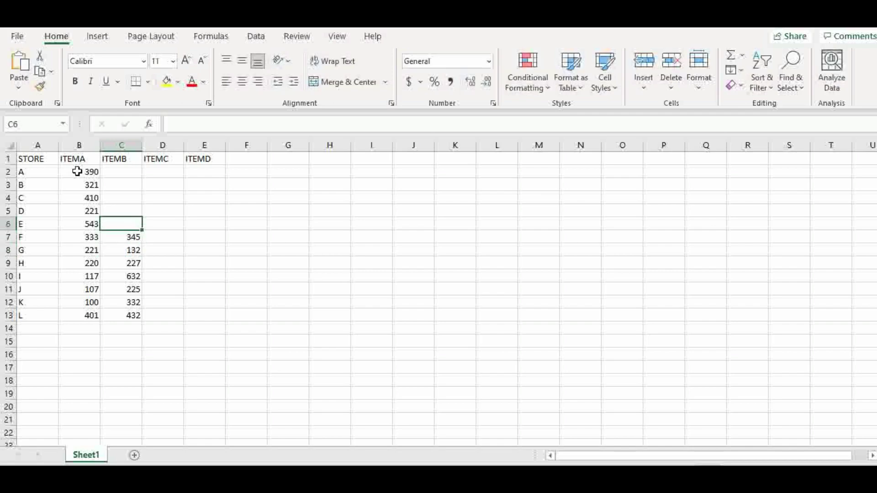
text(253)
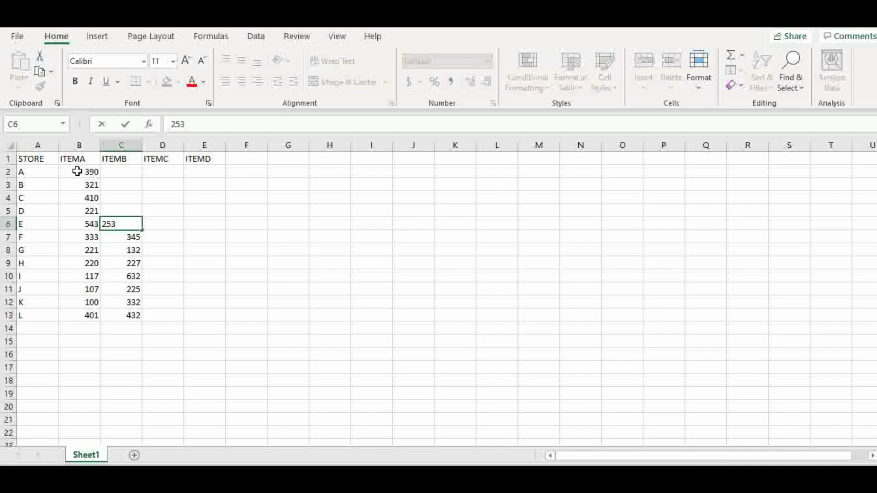
key(Up)
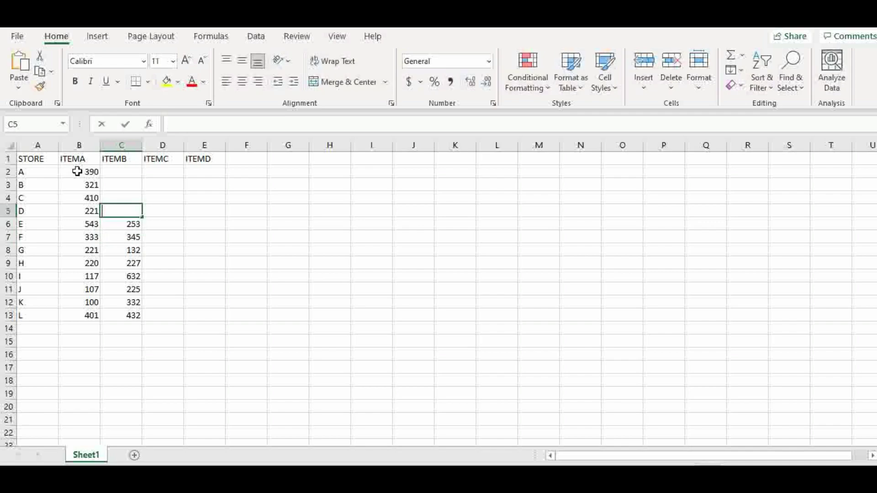
text(142)
key(Up)
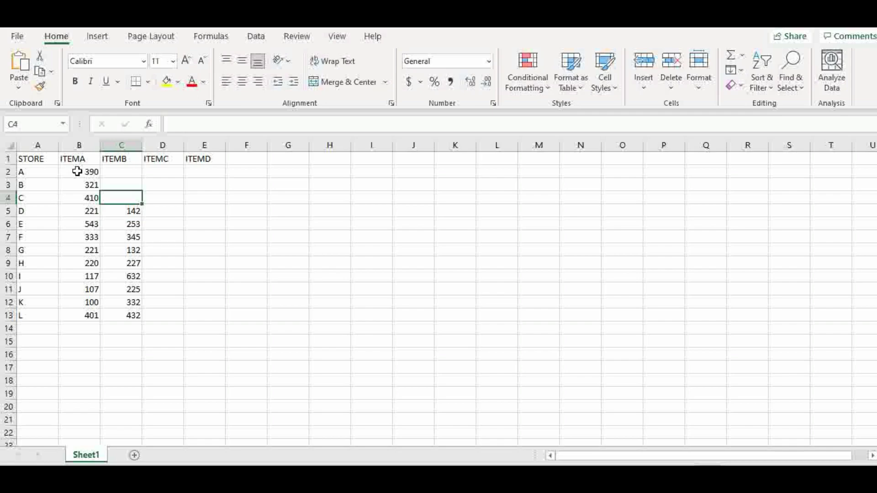
text(321)
key(Up)
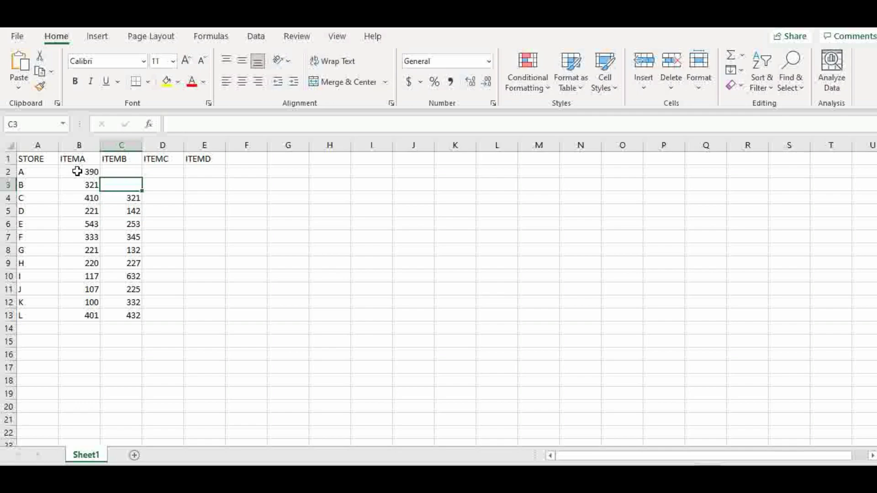
text(322)
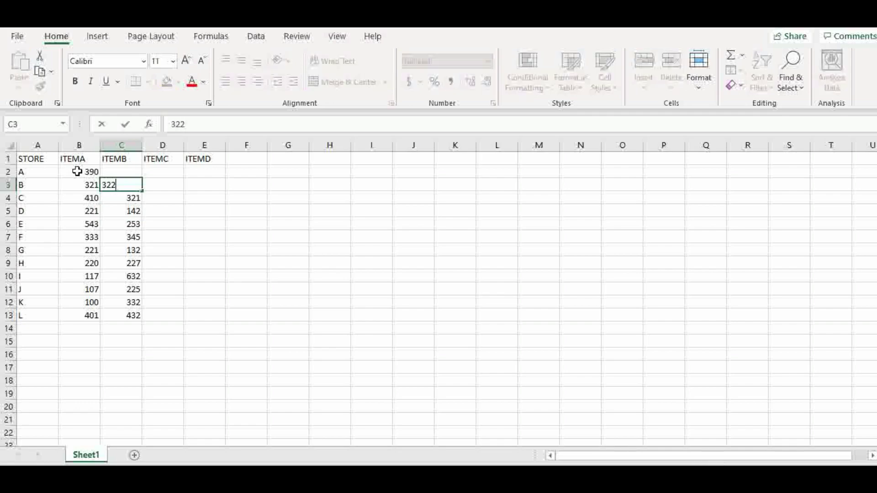
key(Up)
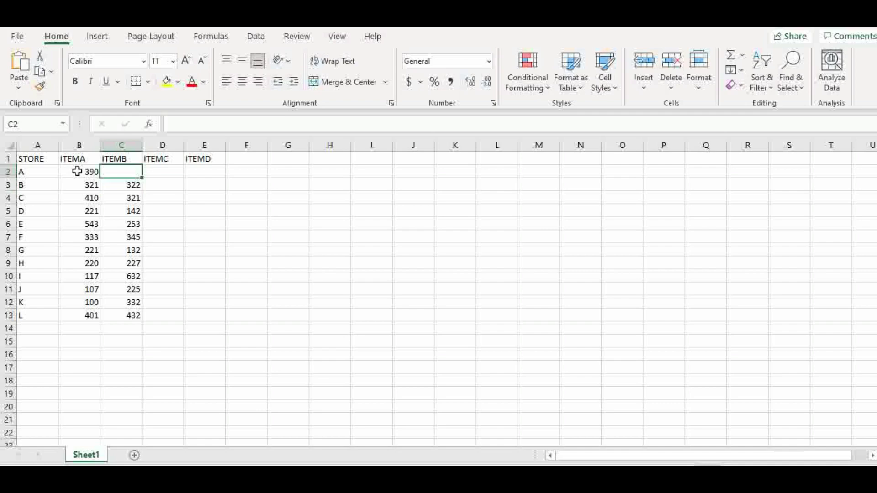
text(244)
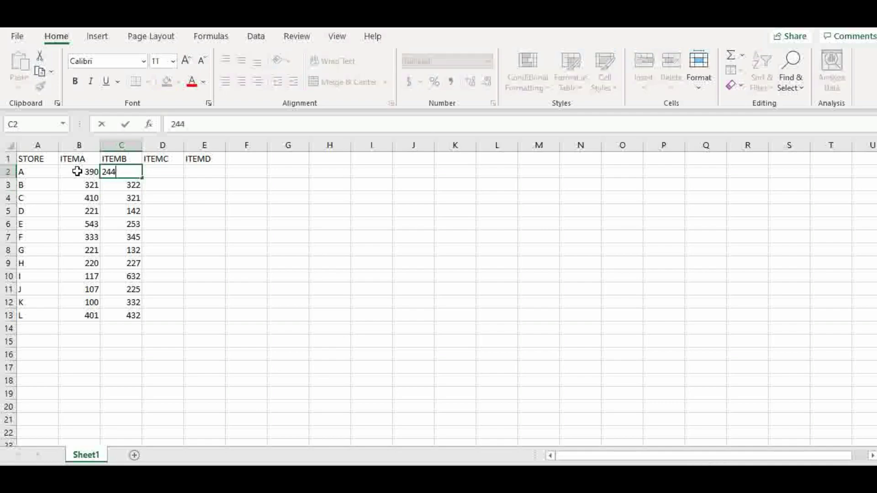
key(Tab)
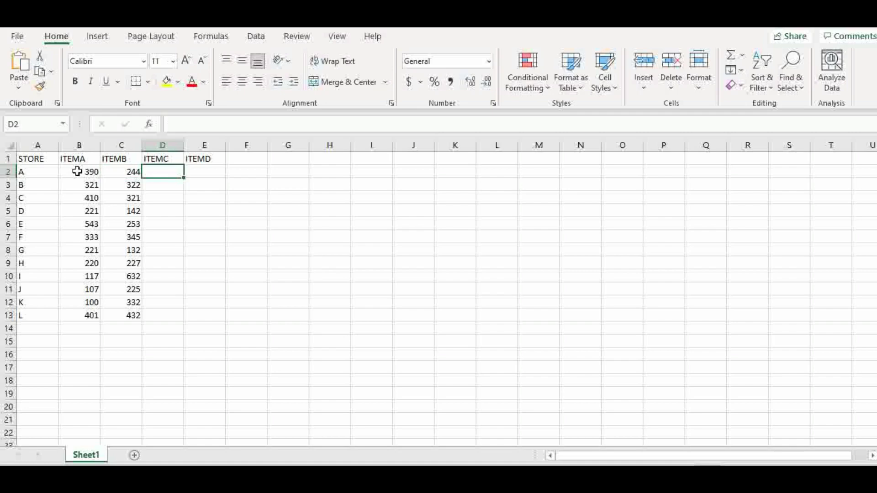
Step: Enter ITEMC for stores A–L: 231, 536, 326, 215, 224, 453, 344, 233, 471, 623, 551, 305
text(231)
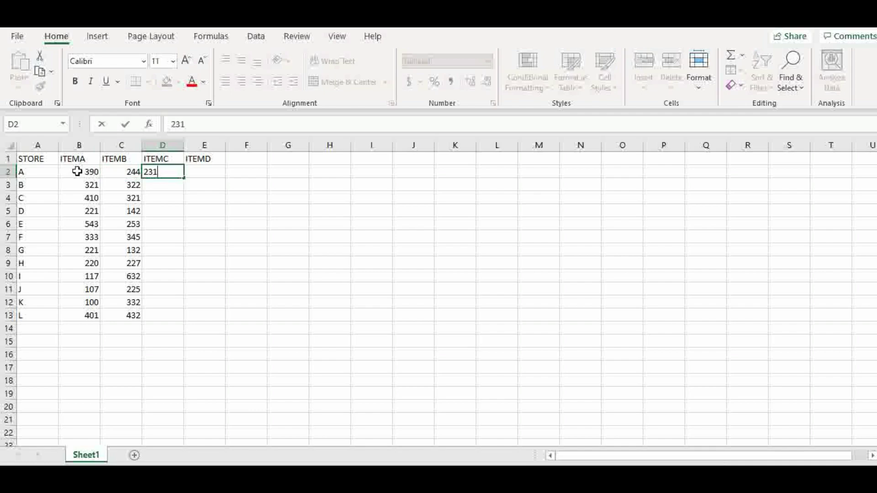
key(Return)
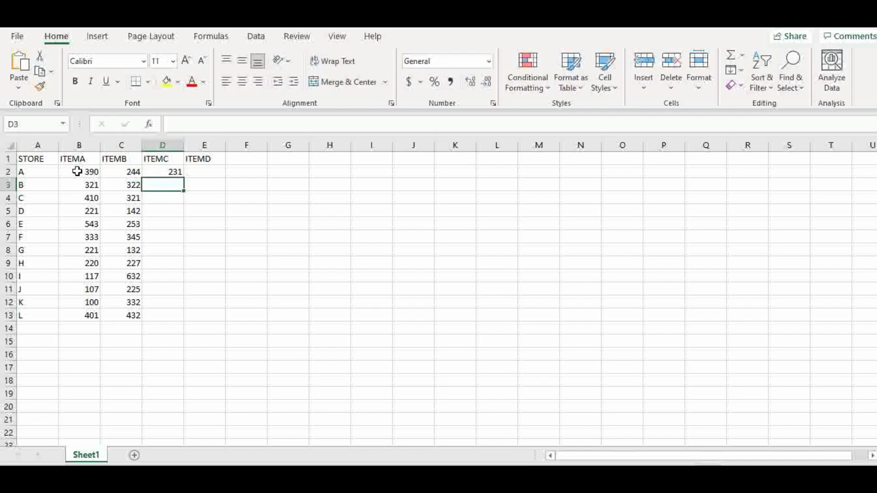
text(5)
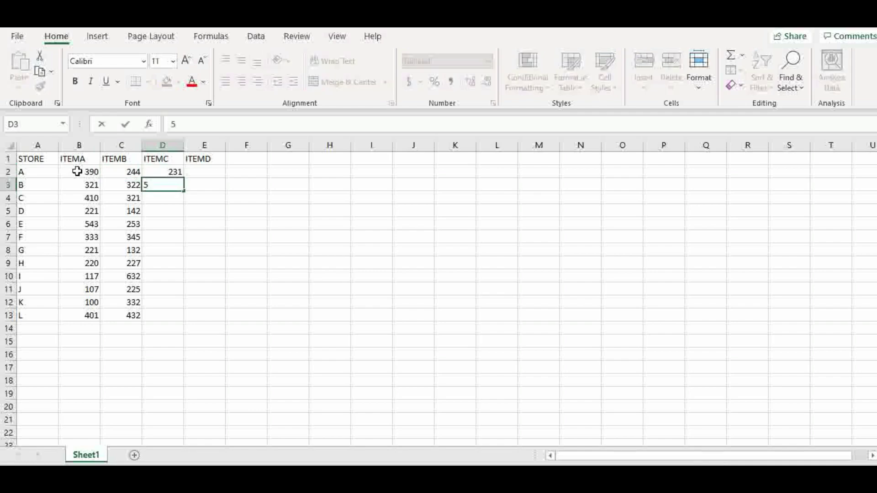
text(36)
key(Return)
text(326)
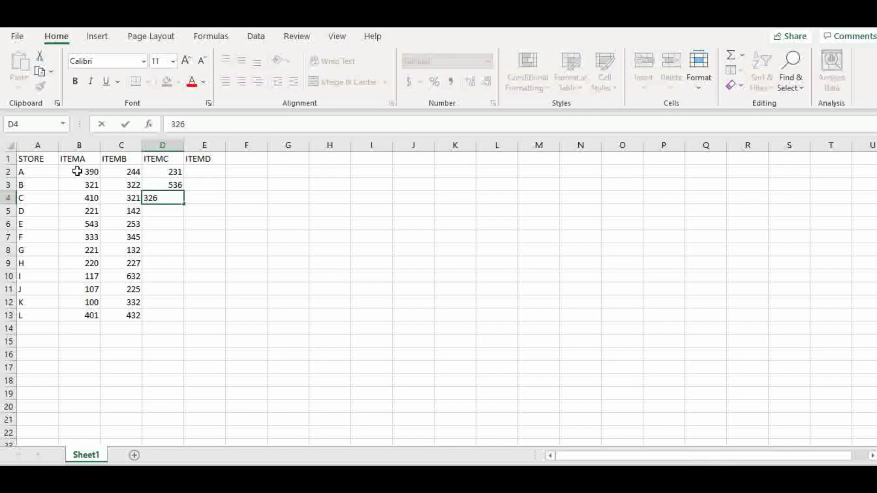
key(Return)
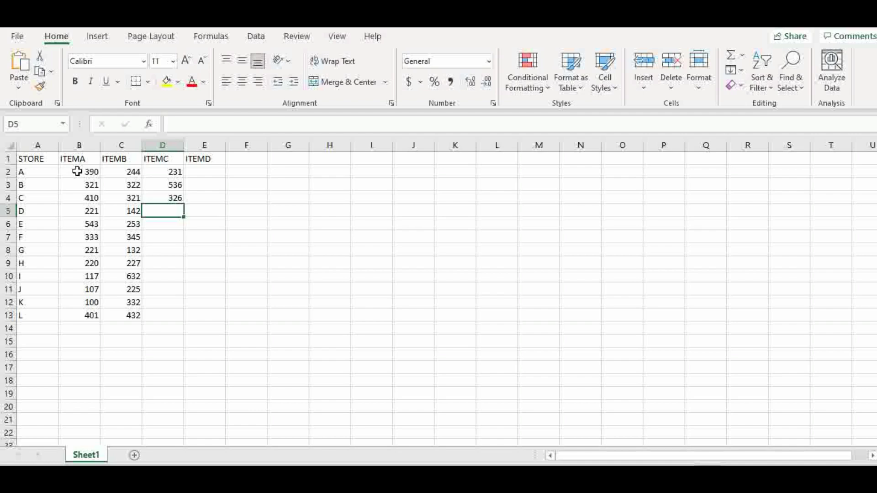
text(215)
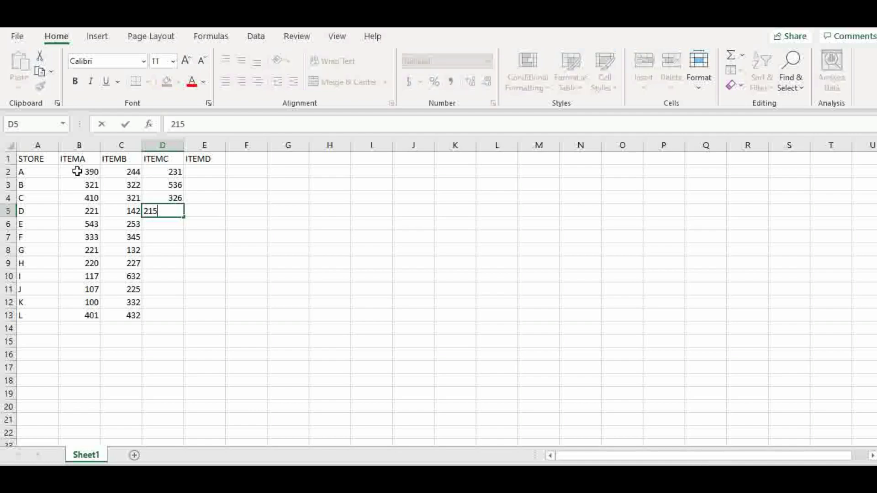
key(Return)
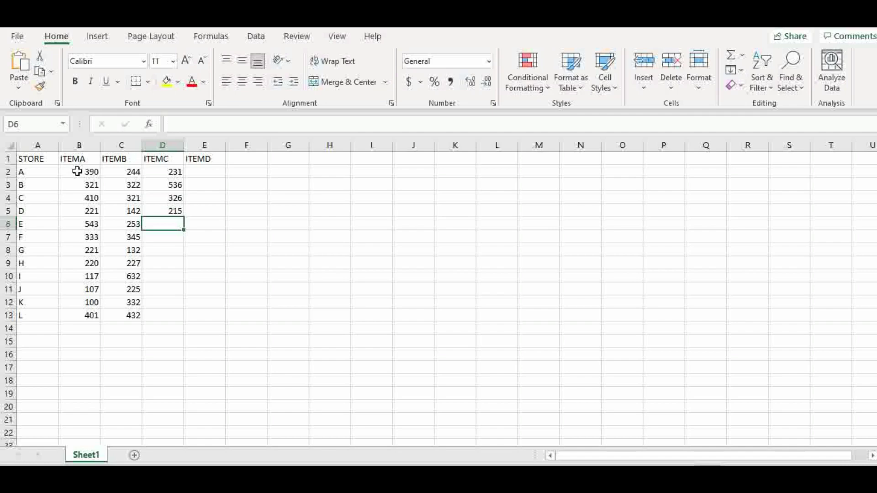
text(224)
key(Return)
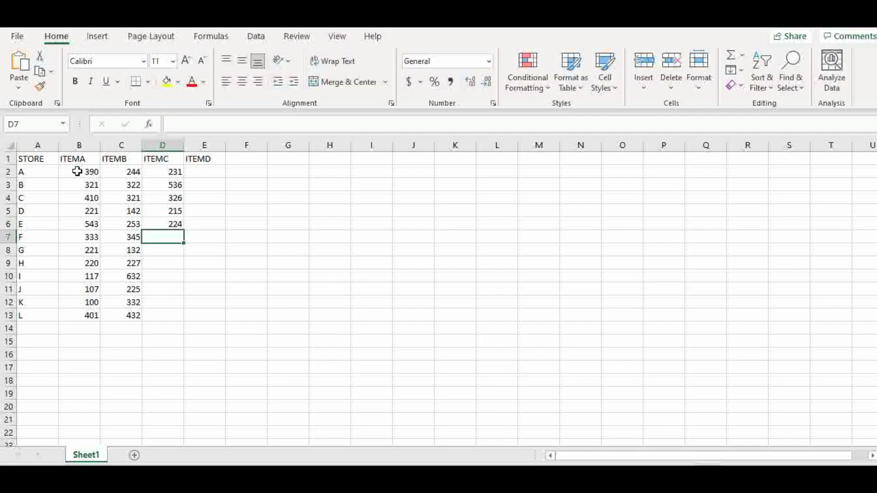
text(453)
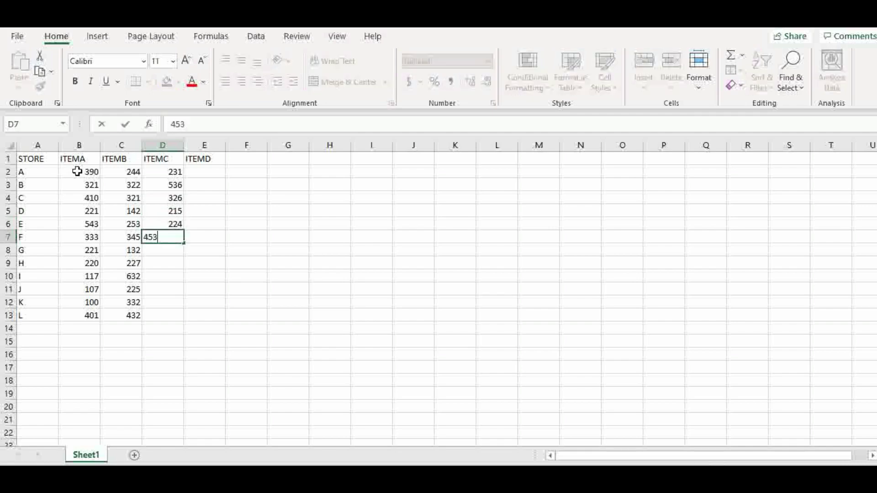
key(Return)
text(344)
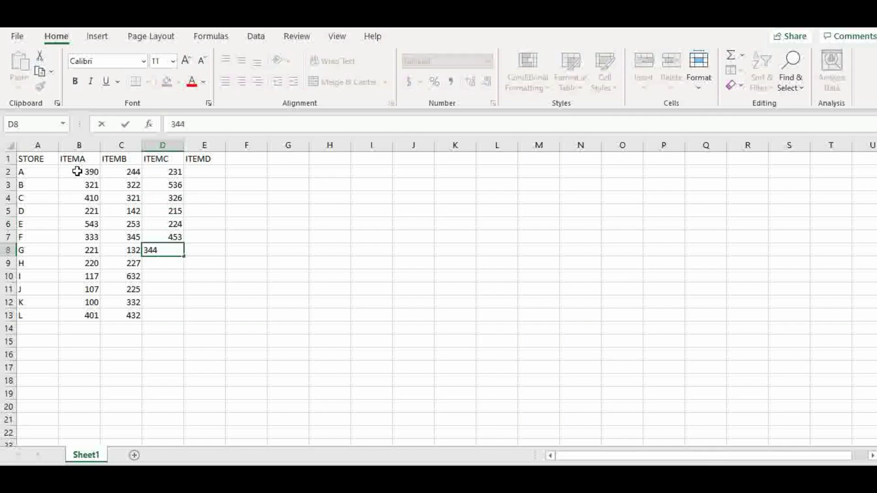
key(Return)
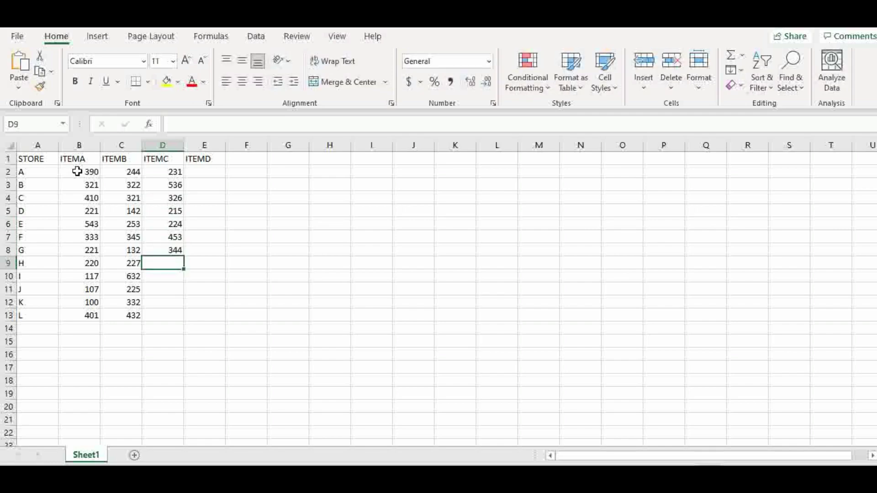
text(233)
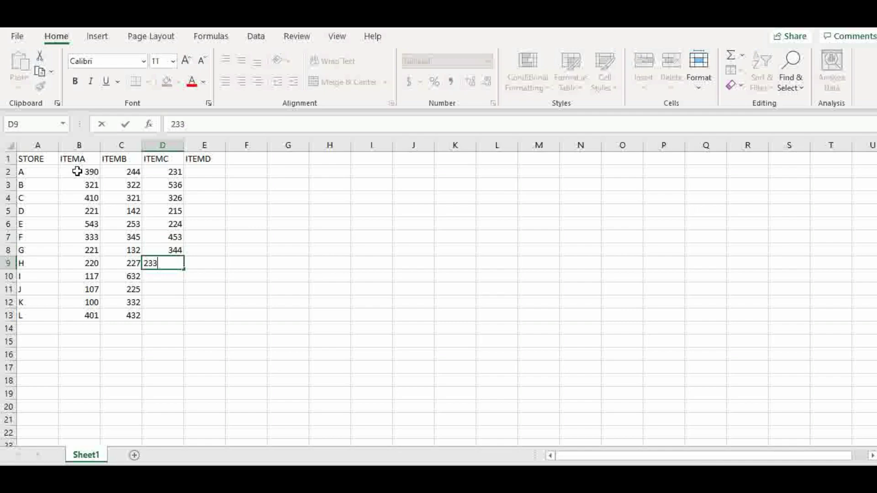
key(Return)
text(4)
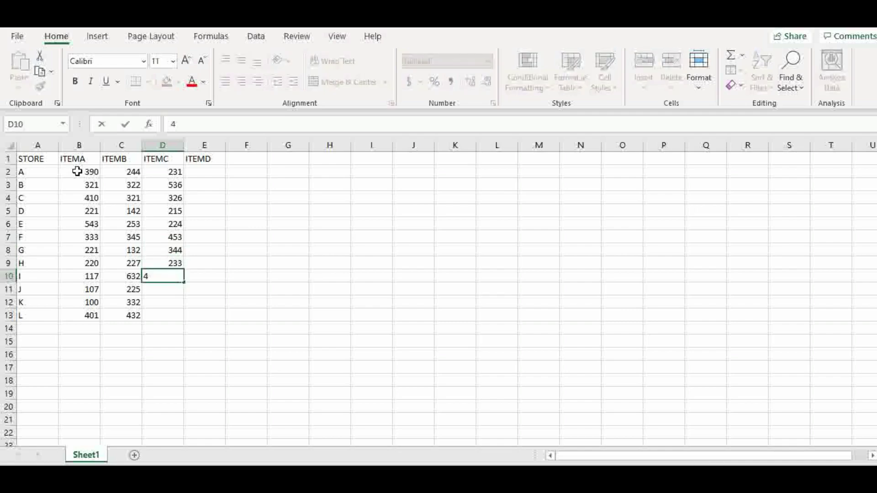
text(71)
key(Return)
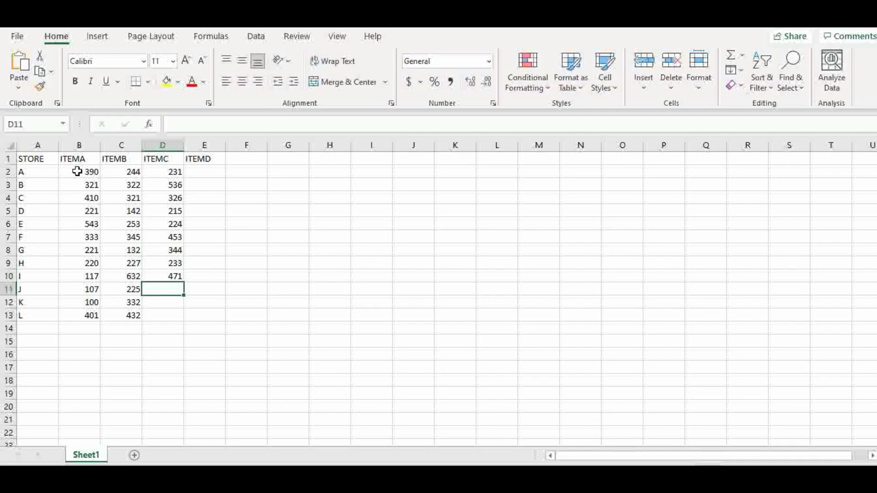
text(62)
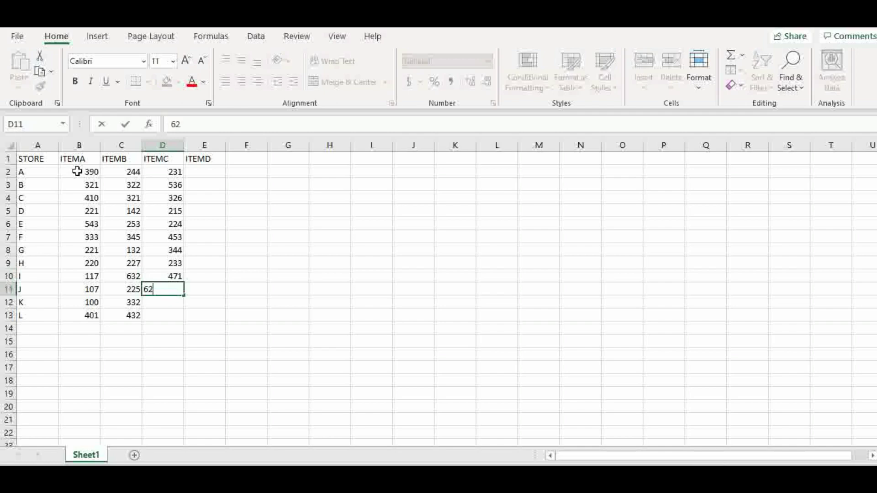
text(3)
key(Return)
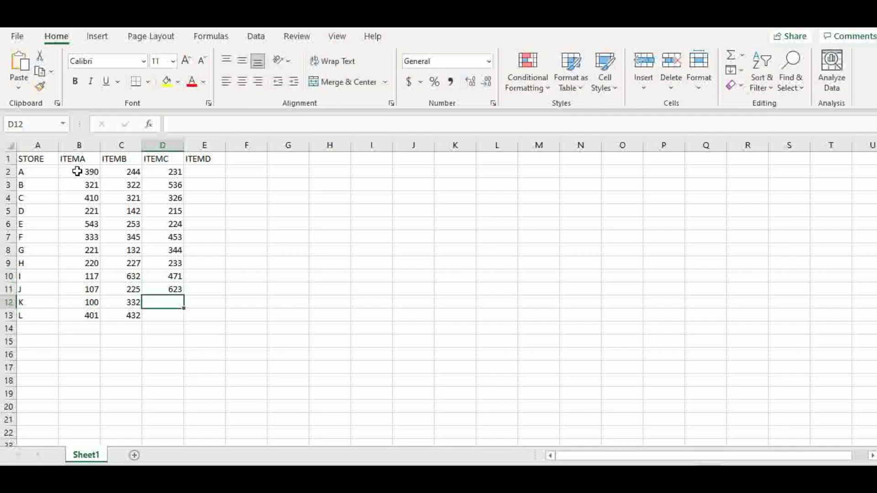
text(55)
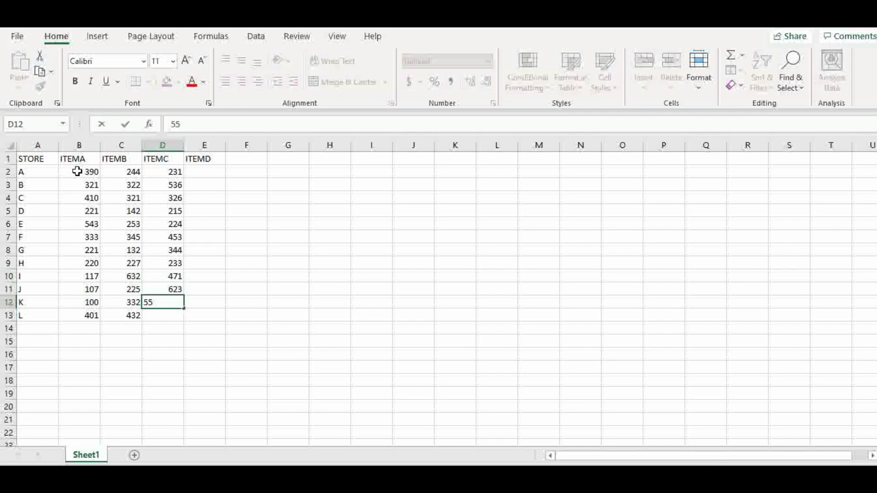
text(1)
key(Return)
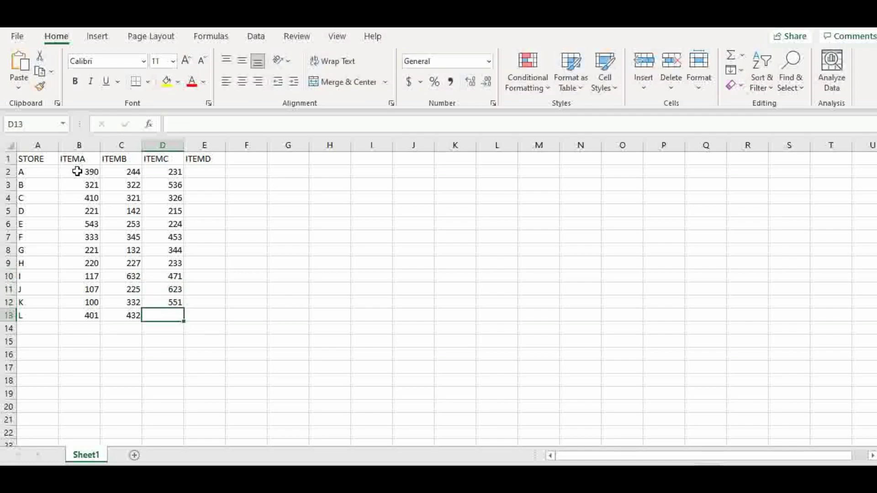
text(30)
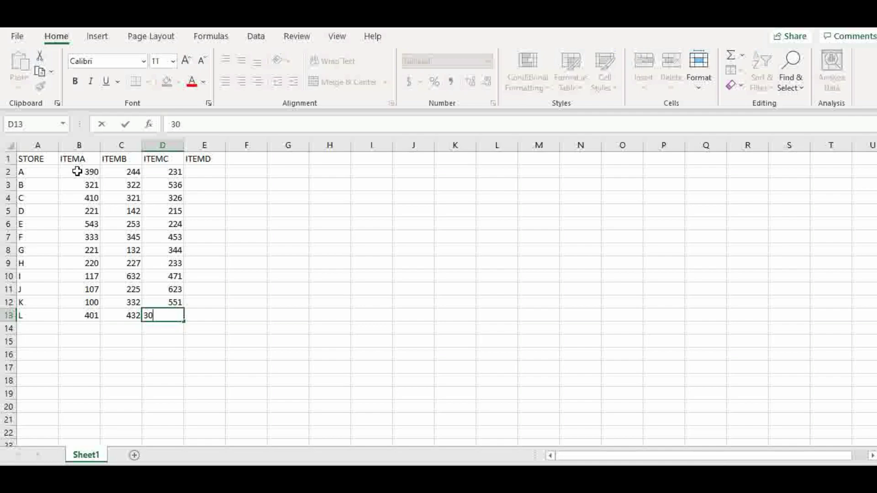
text(5)
key(Return)
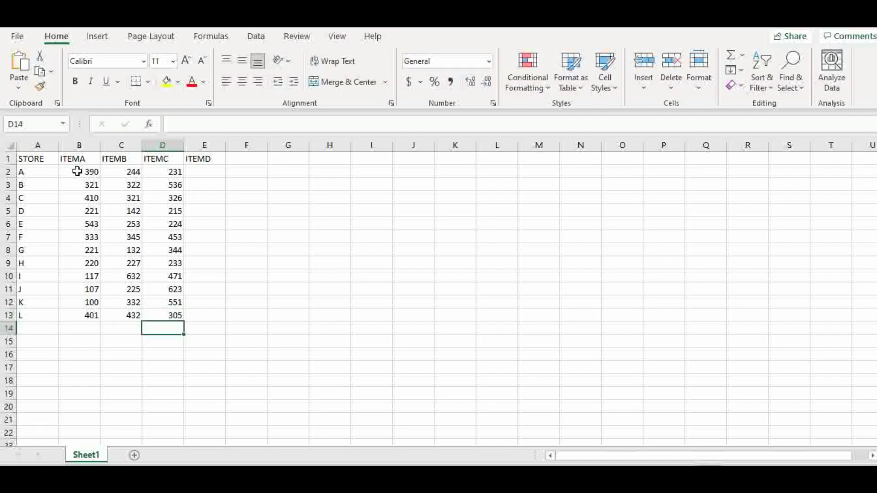
Step: Fill ITEMD upward for stores L to G: 423, 455, 441, 302, 105, 371
key(Right)
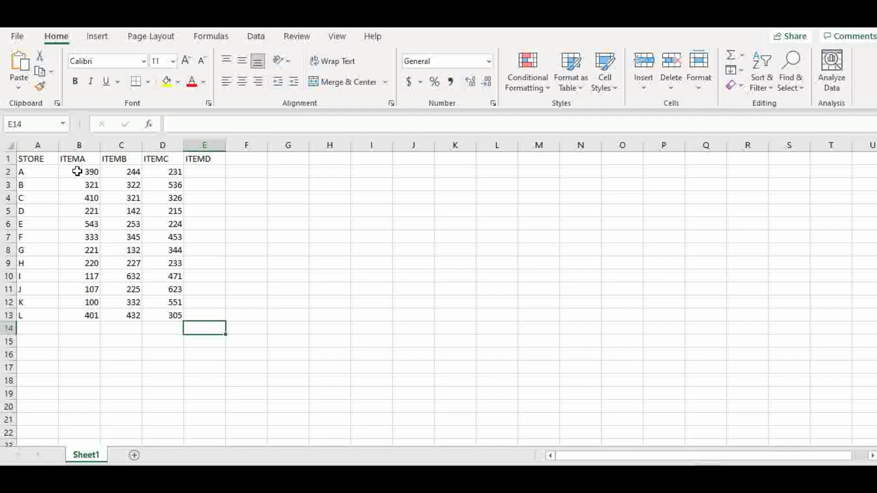
key(Up)
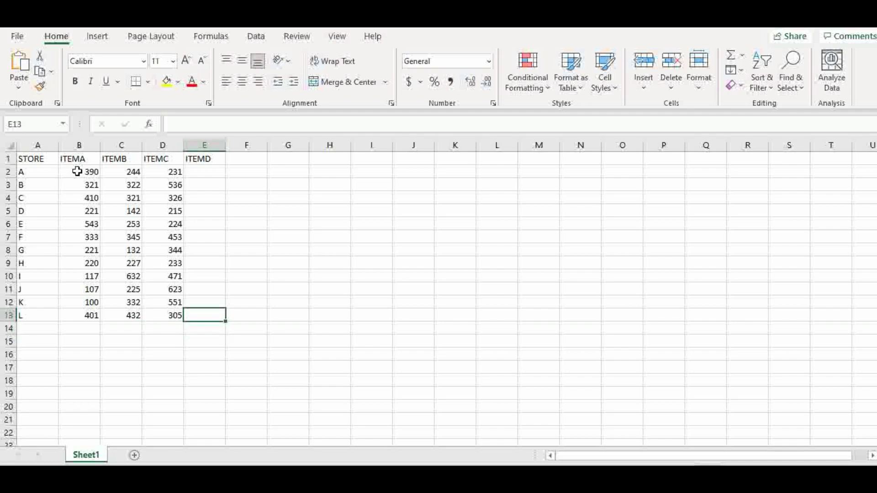
text(423)
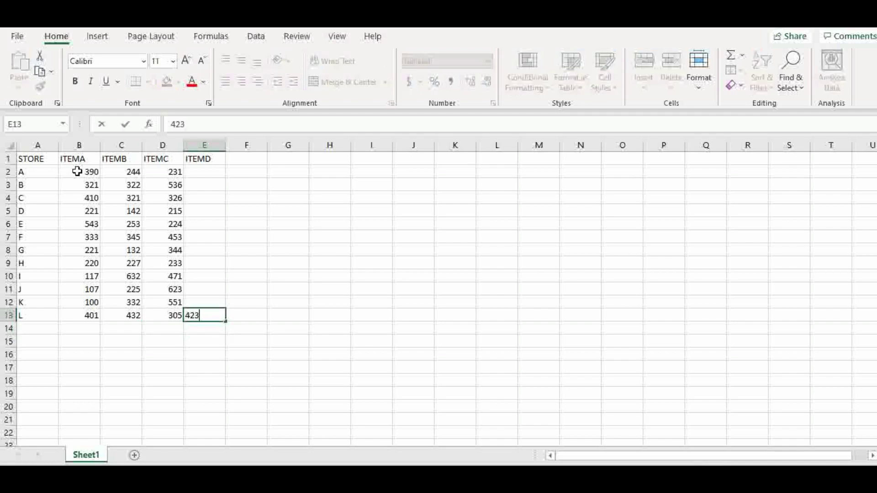
key(Up)
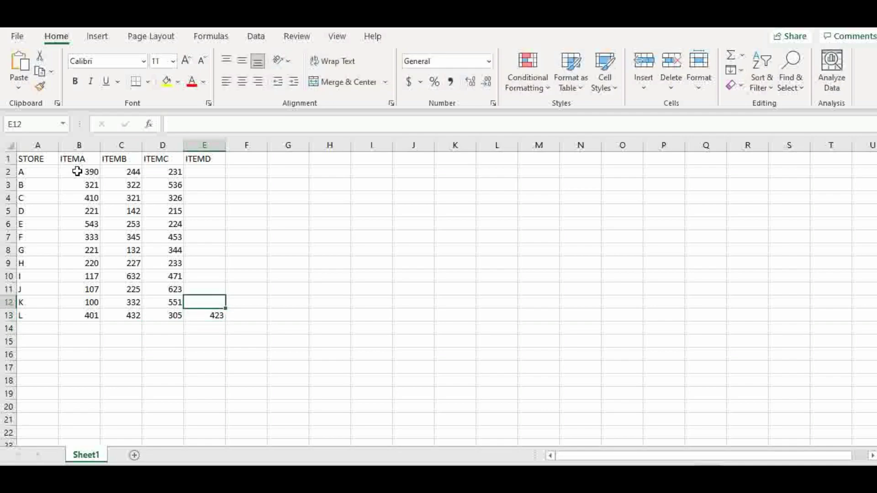
text(455)
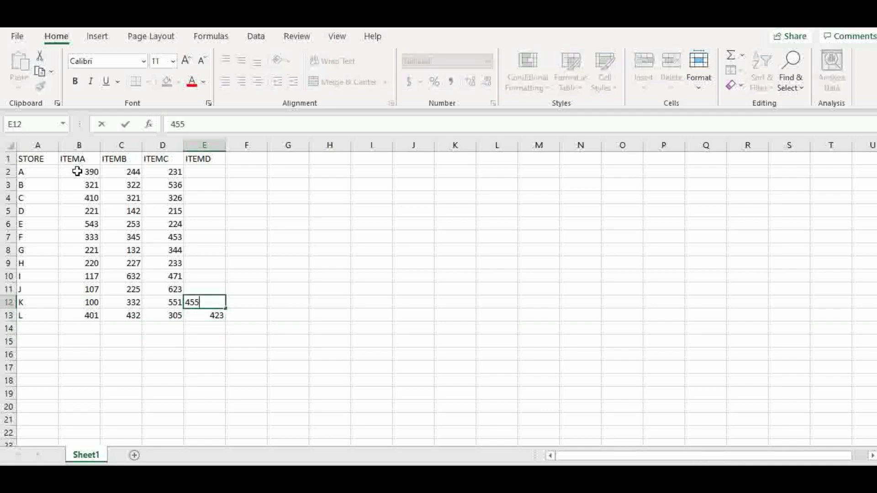
key(Up)
text(4)
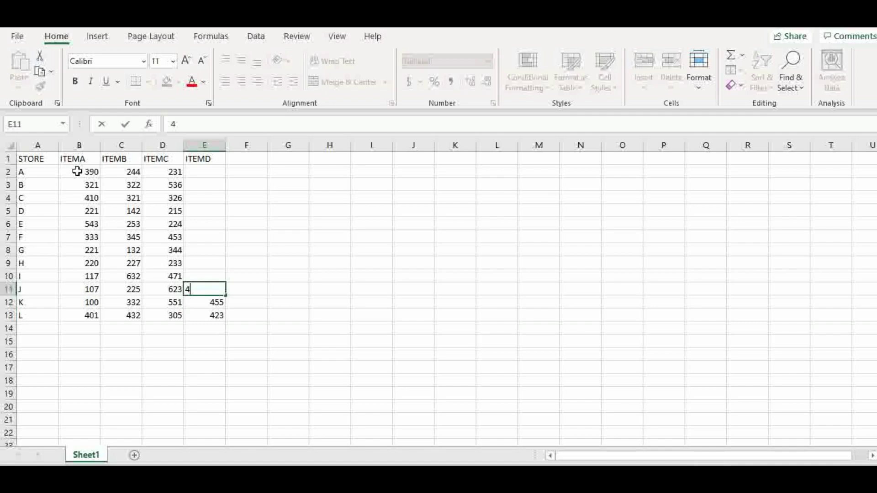
key(Up)
key(Down)
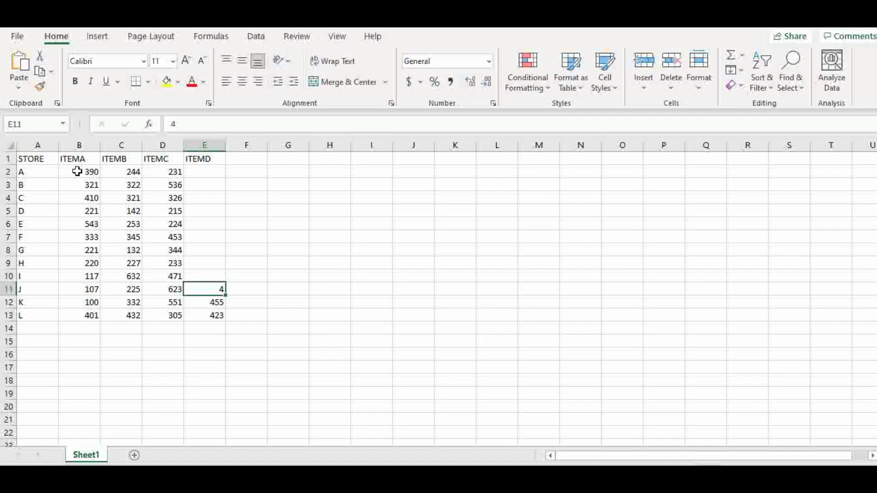
text(44)
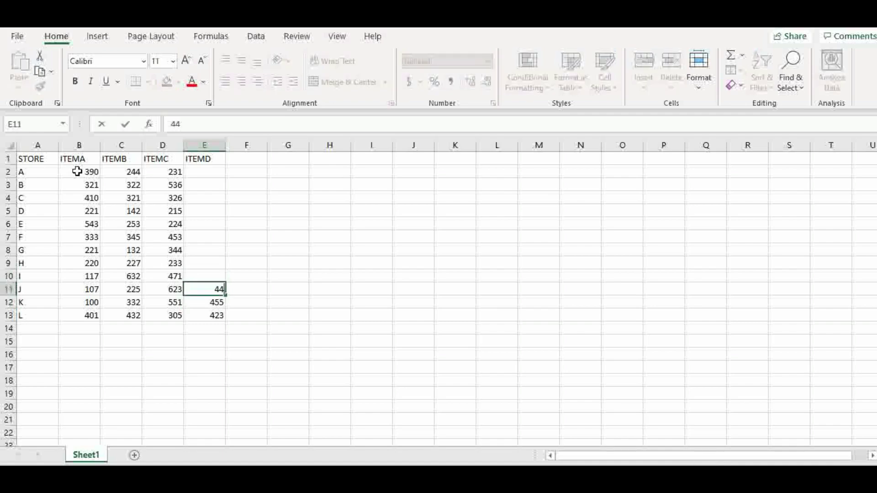
text(1)
key(Up)
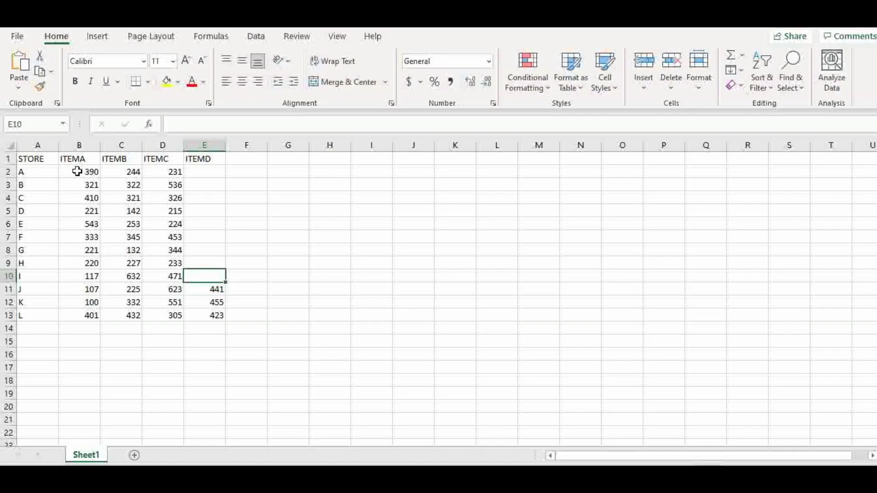
text(302)
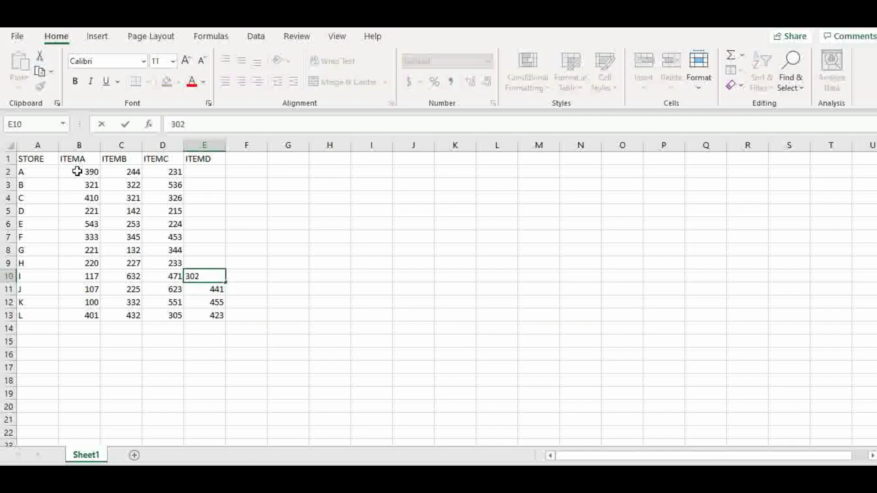
key(Up)
text(105)
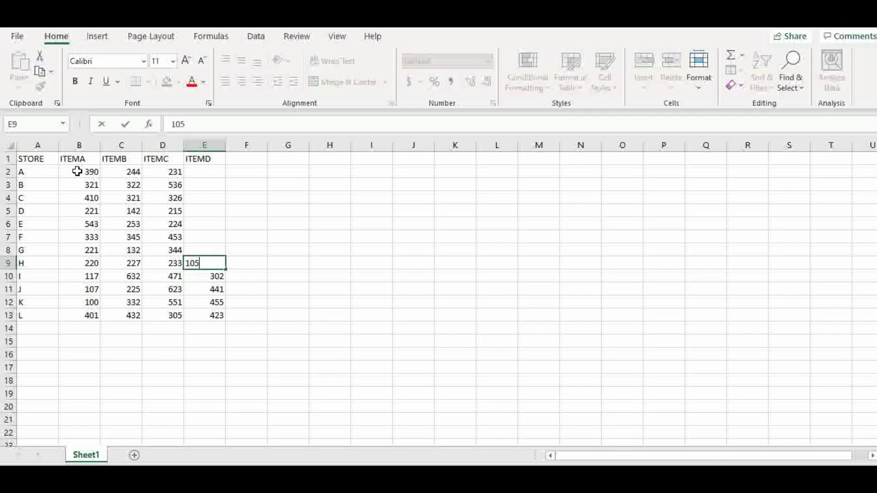
key(Up)
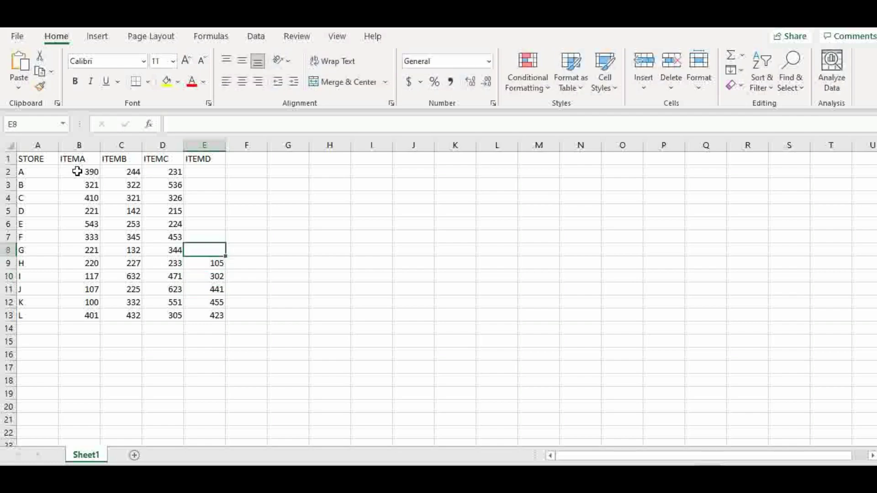
text(37)
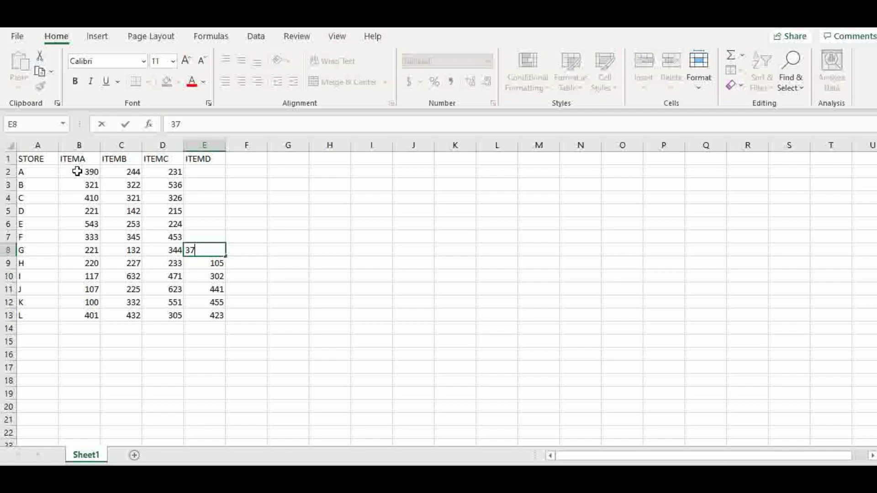
text(1)
key(Up)
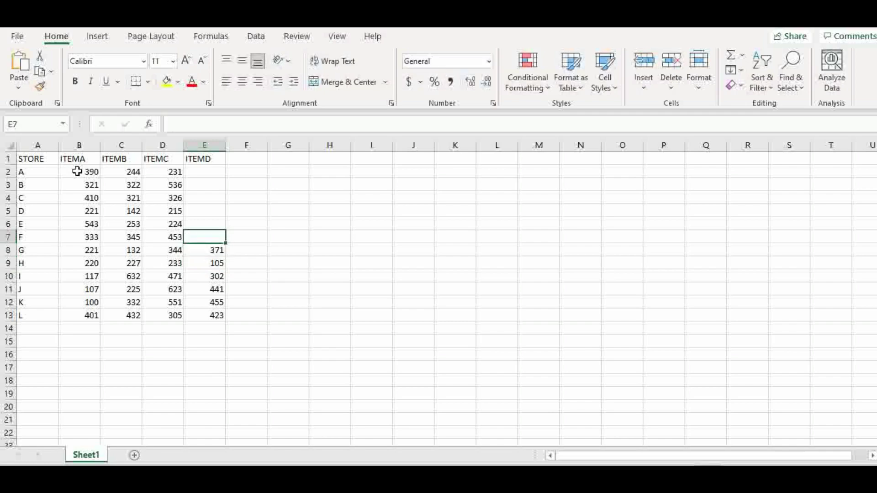
Step: Finish ITEMD for stores F to A: 99, 341, 445, 230, 221, 200
text(99)
key(Up)
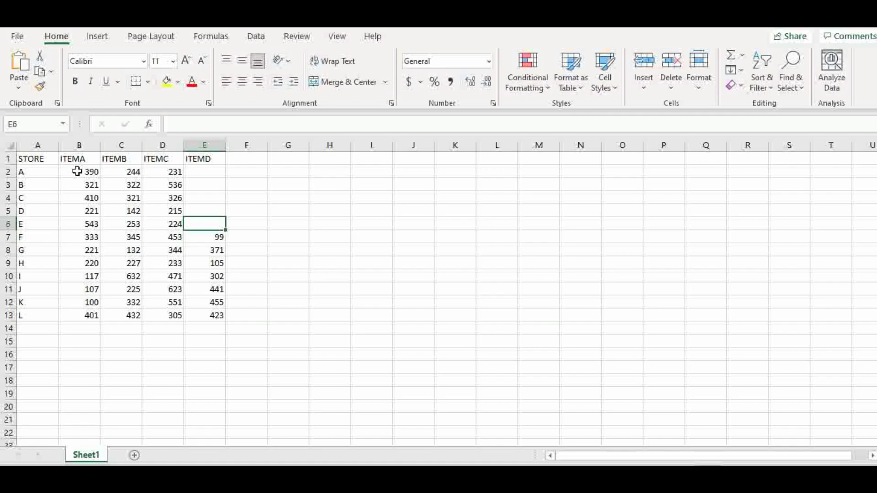
text(341)
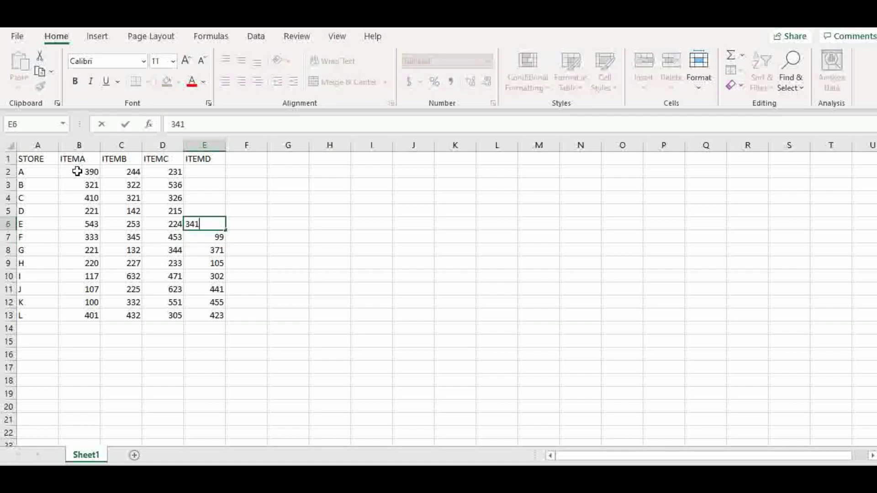
key(Up)
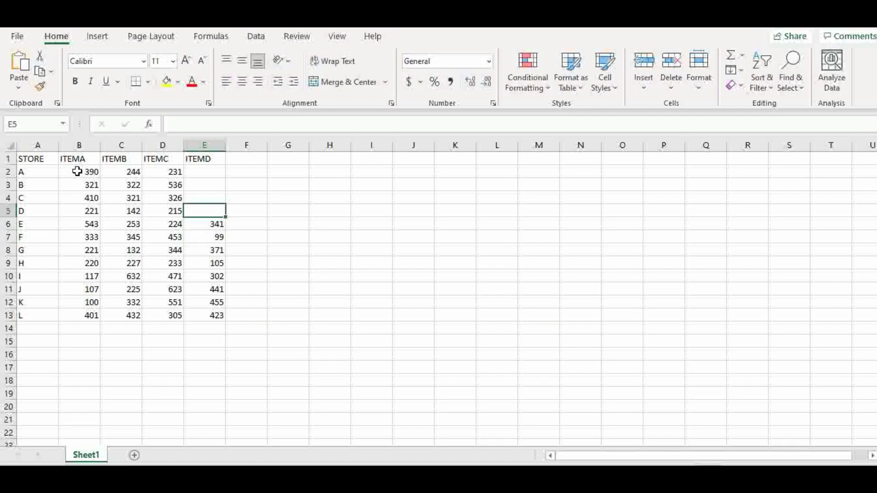
text(445)
key(Up)
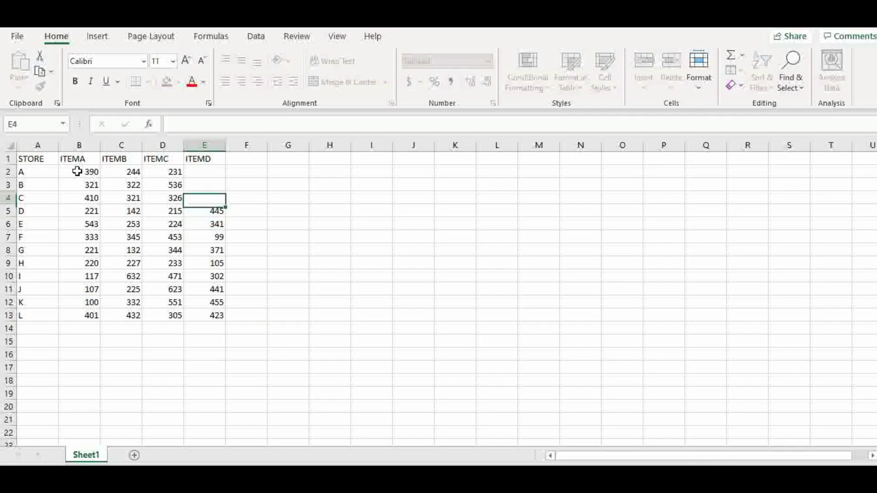
text(230)
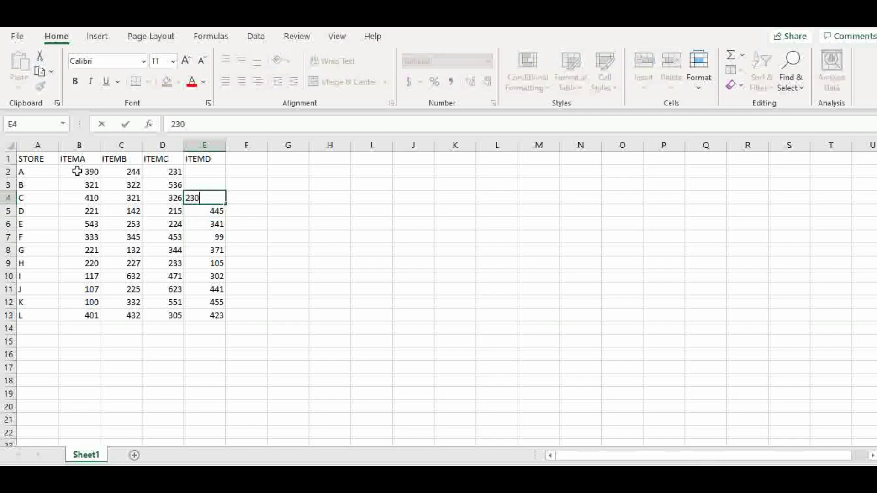
key(Up)
text(221)
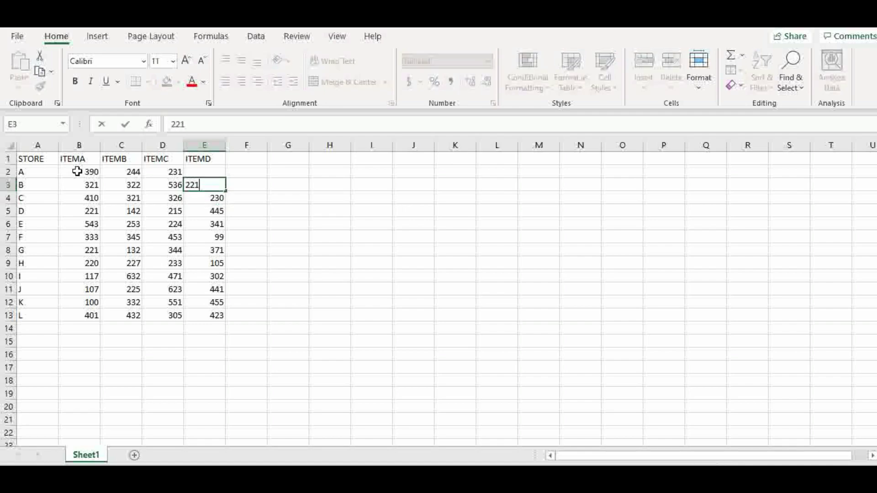
key(Up)
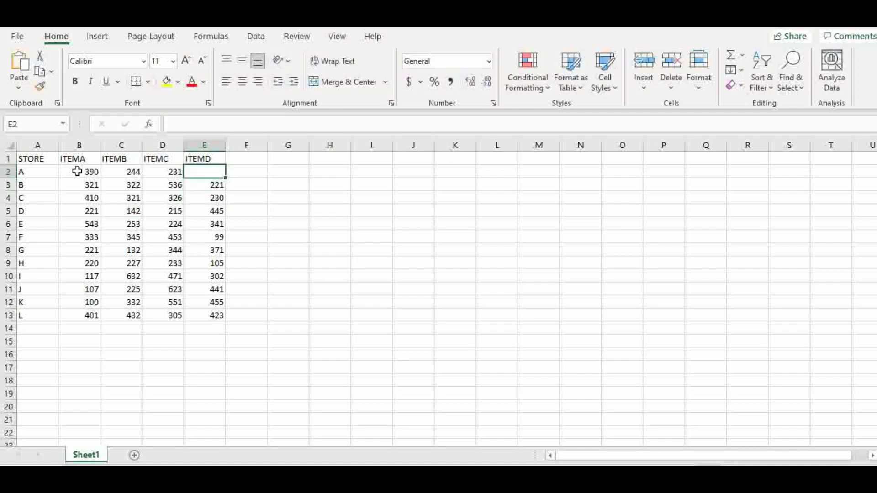
text(200)
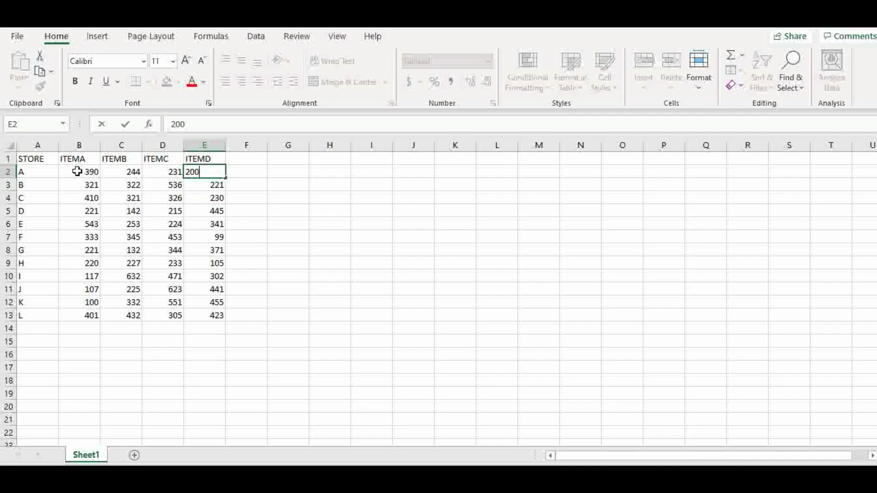
click(297, 313)
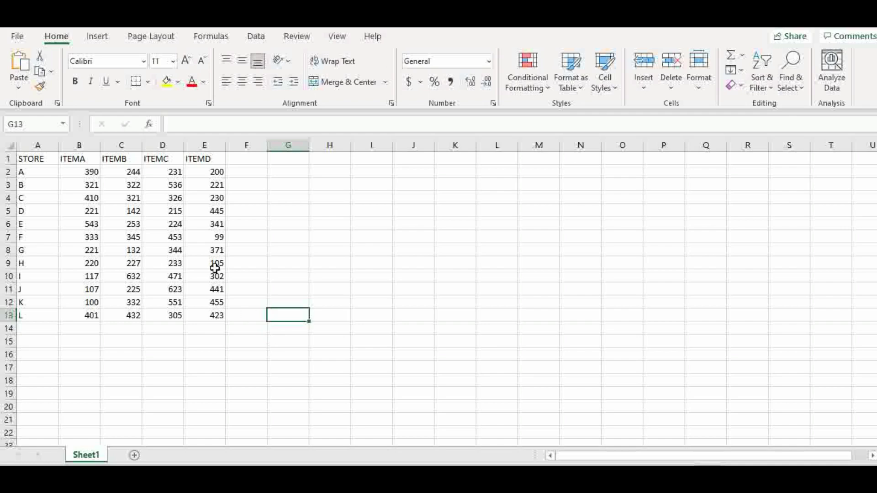
Step: Bring up the shortcut menu on cell C7 in the store table, after first trying an empty cell
click(507, 233)
right_click(508, 234)
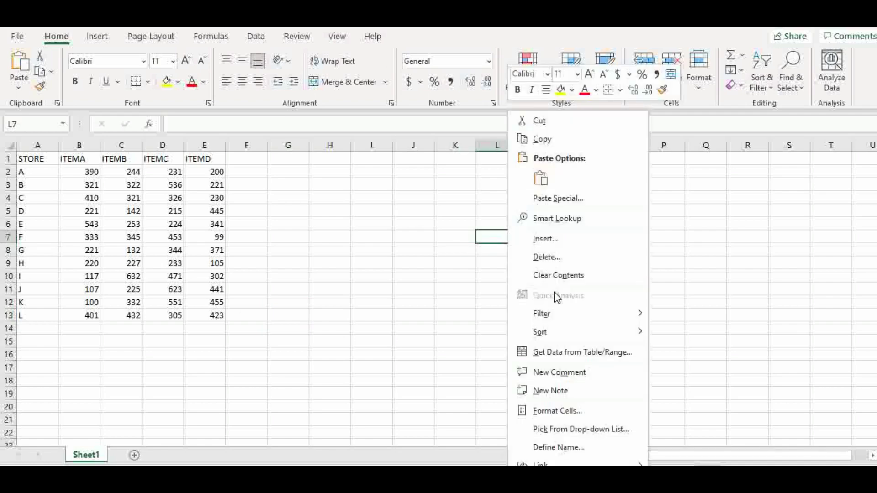
click(127, 238)
right_click(127, 238)
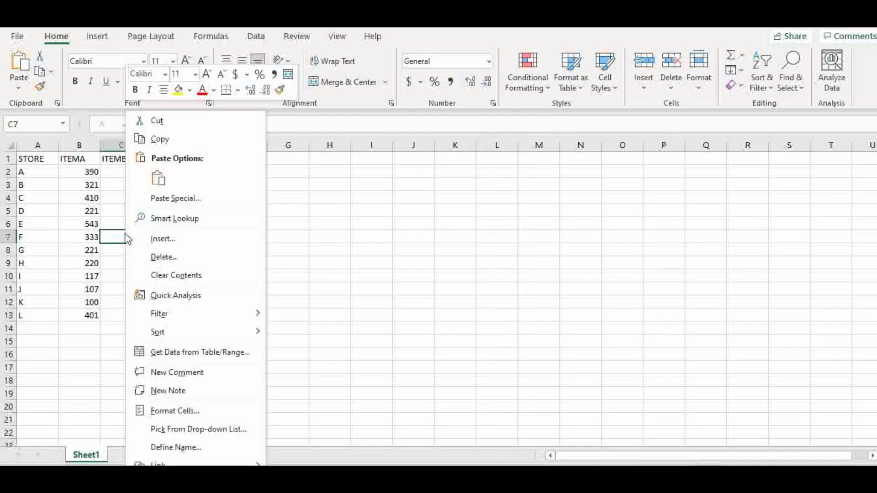
Step: Choose Quick Analysis from the shortcut menu so A1:E13 is selected
click(176, 295)
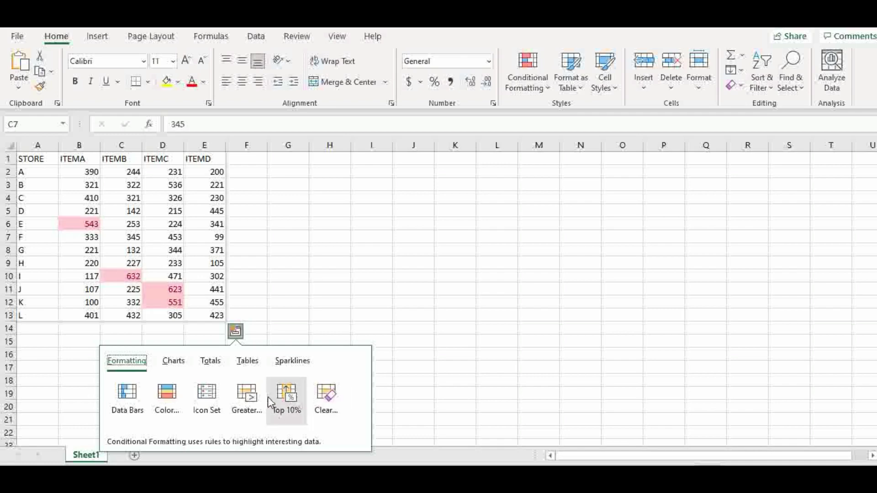
Step: Apply the Totals Sum row, giving column totals 3384, 3607, 4512 and 3633
click(211, 362)
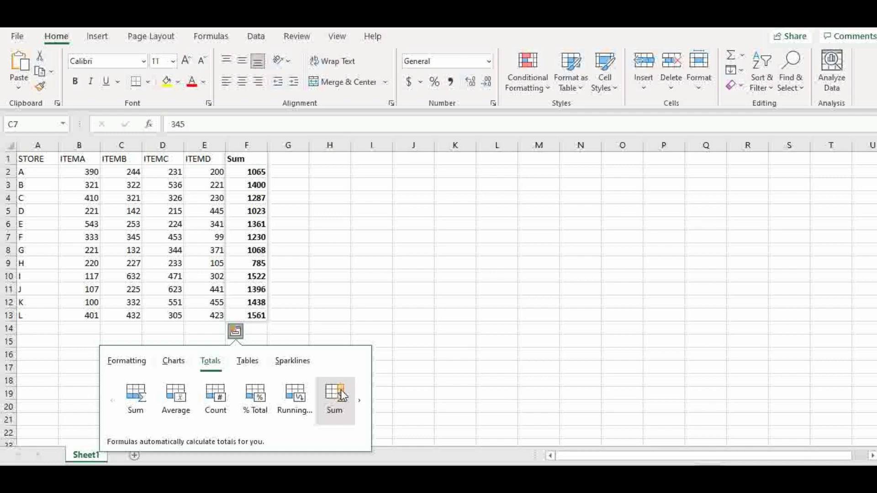
click(131, 390)
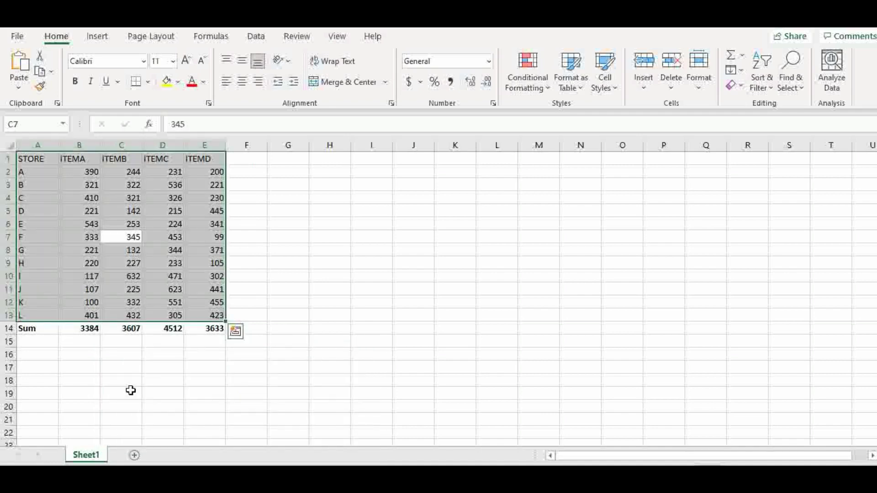
Step: Browse the Quick Analysis Totals choices forward and back without applying any
right_click(80, 243)
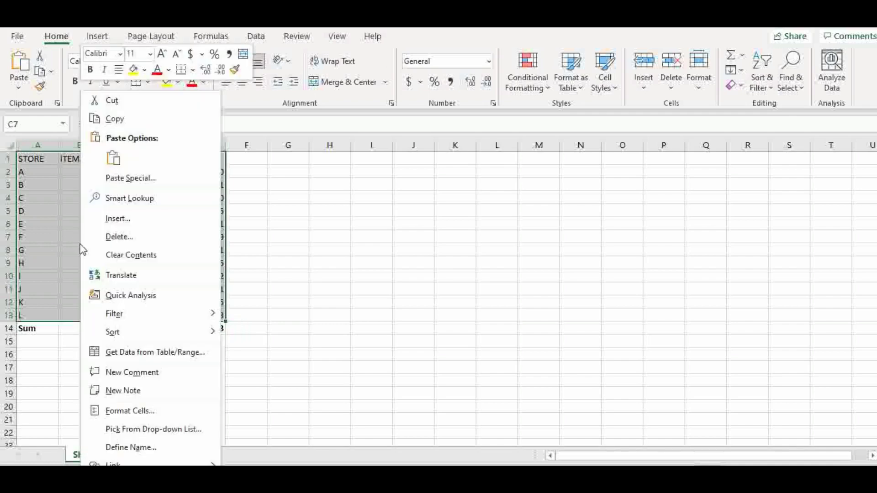
click(131, 296)
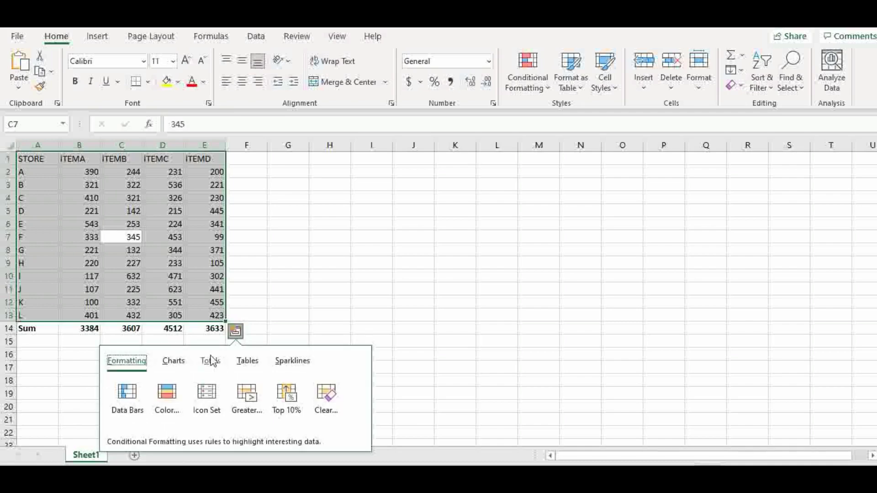
click(211, 362)
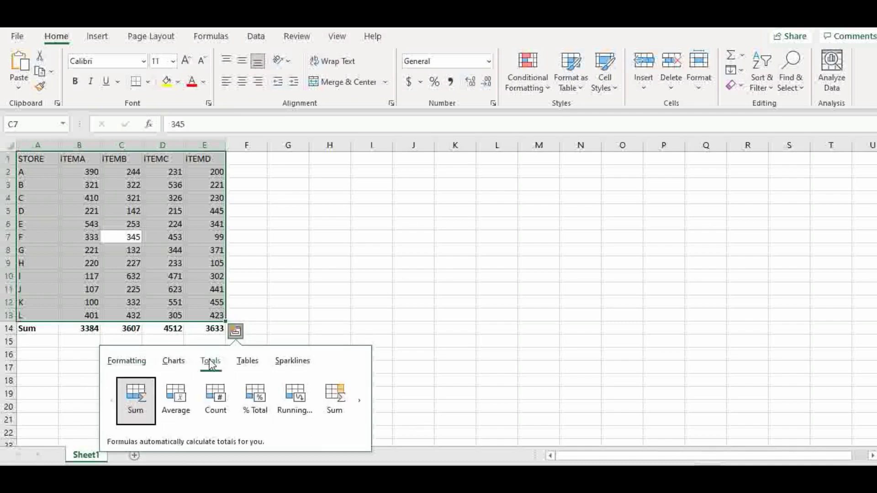
click(359, 400)
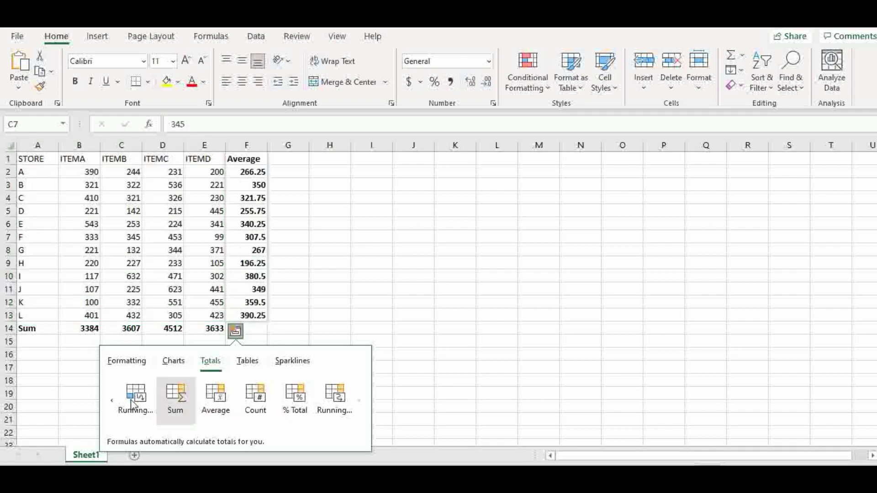
click(113, 402)
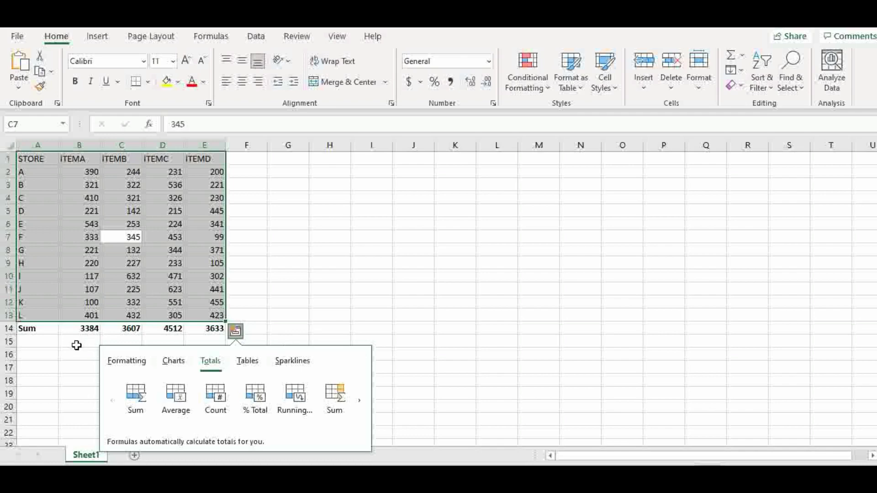
Step: Select B2:E14 and apply the Totals % Total row (22.36%, 23.83%, 29.81%, 24.00%)
click(49, 342)
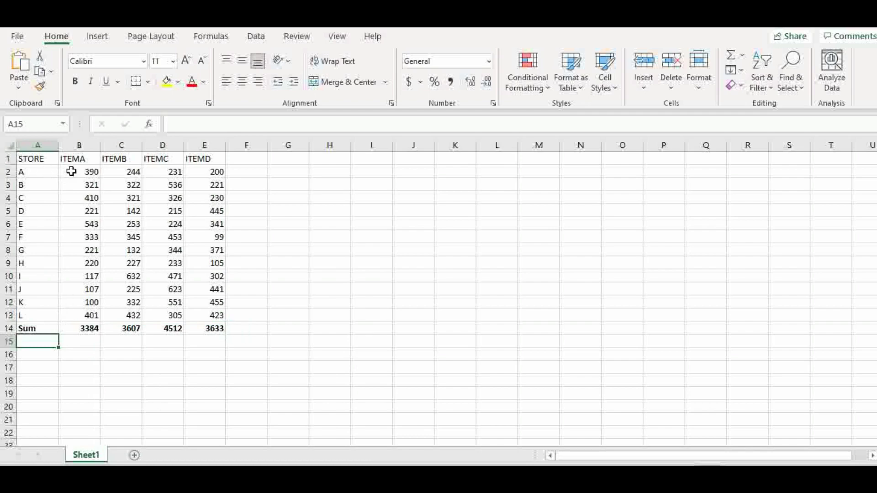
drag(71, 171, 222, 333)
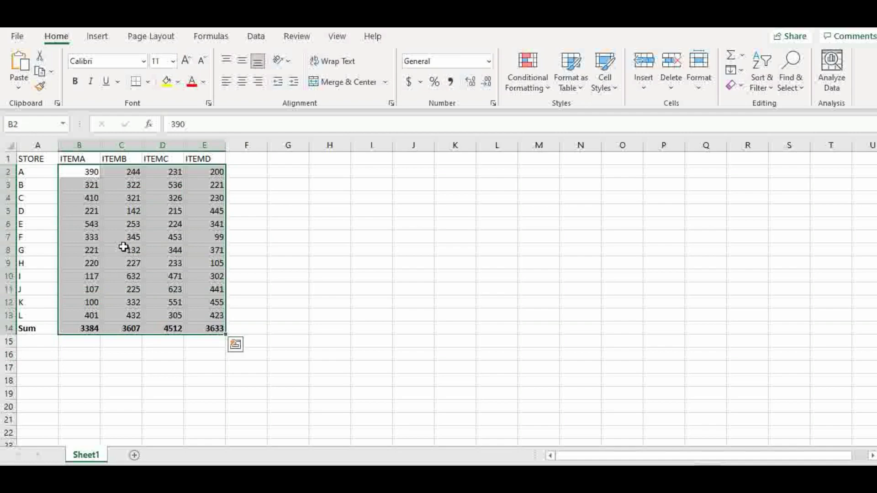
right_click(124, 249)
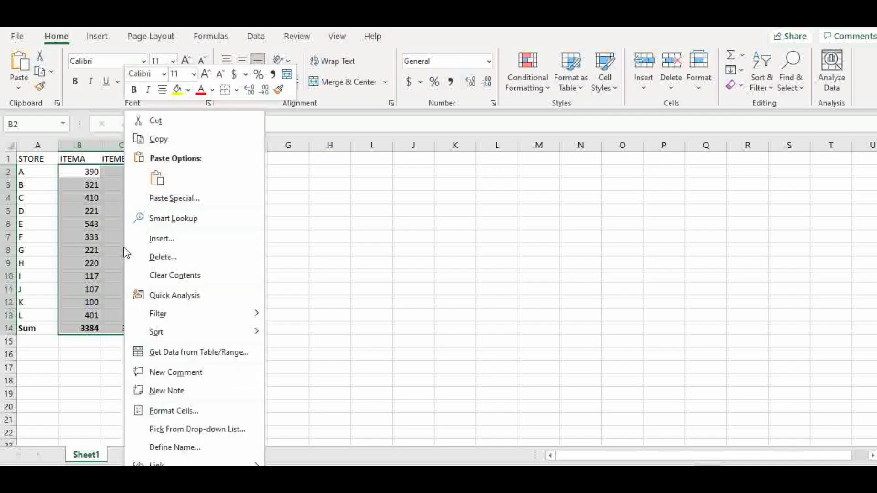
click(174, 296)
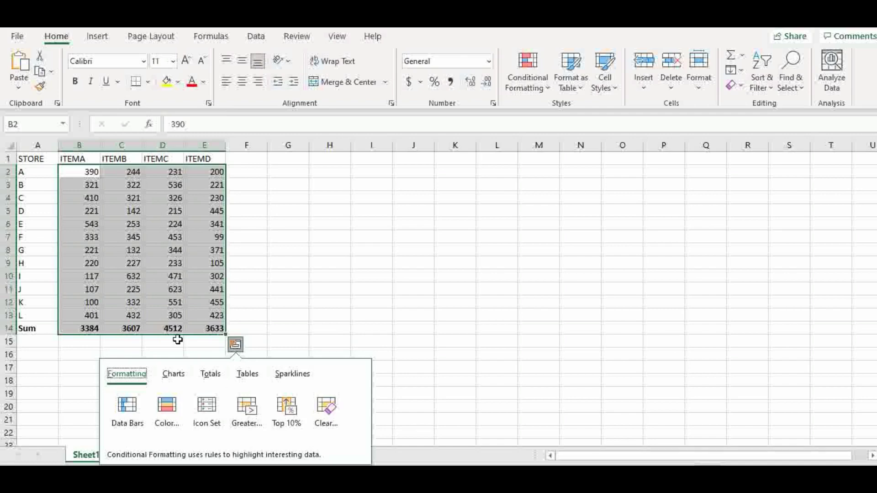
click(211, 378)
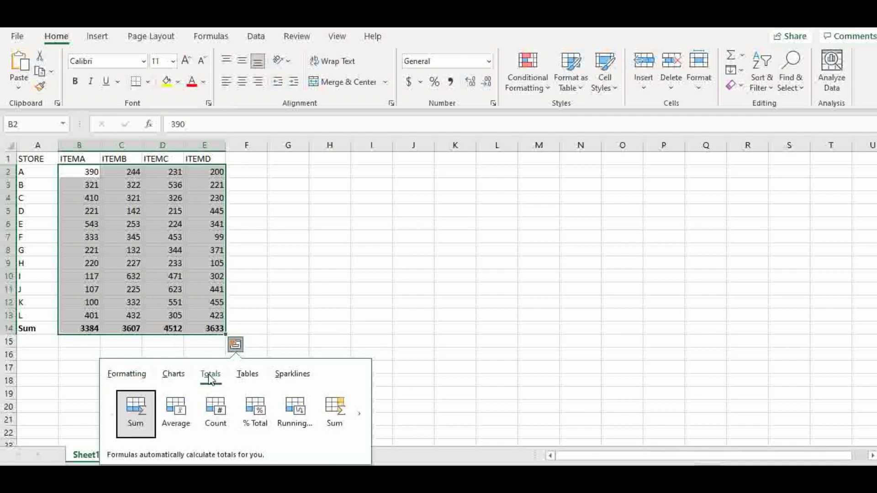
click(252, 411)
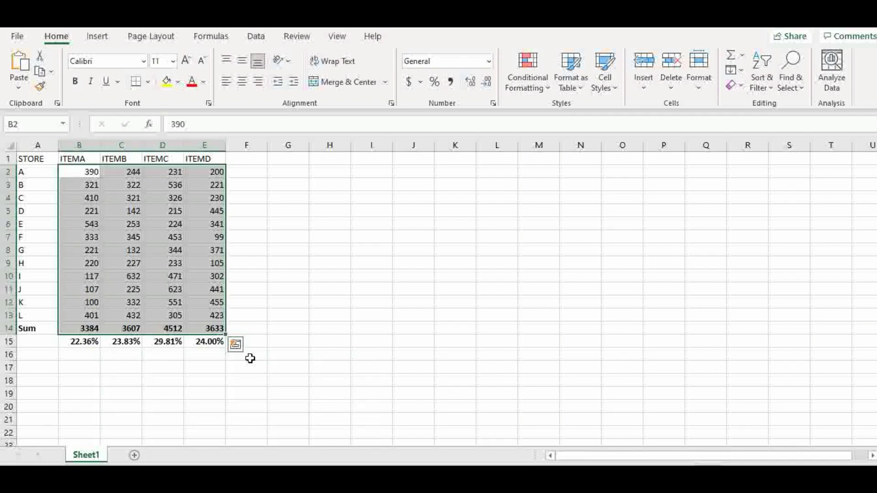
click(128, 244)
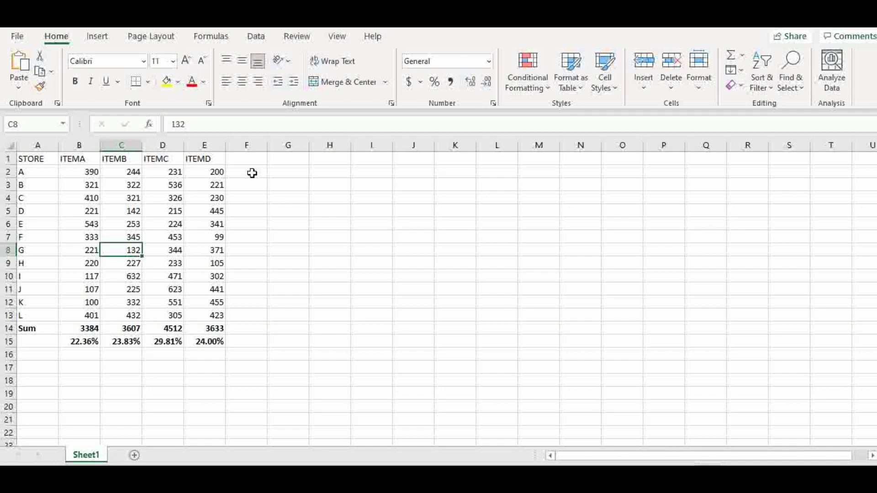
Step: Apply the column-wise Totals Sum to the table, filling column F with a 15136 grand total
click(84, 171)
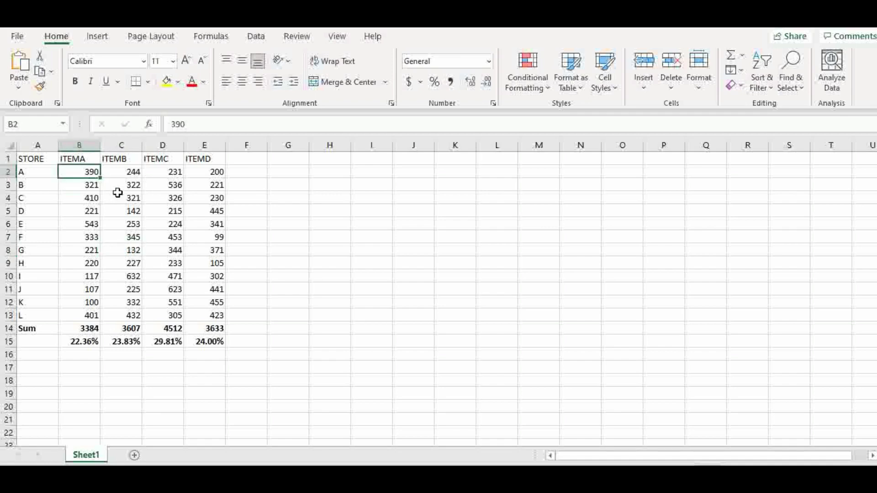
click(117, 192)
right_click(118, 193)
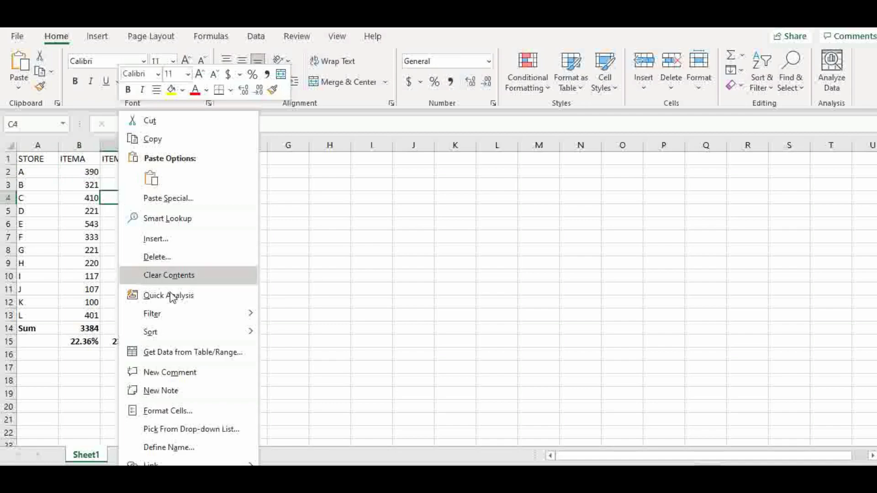
click(168, 295)
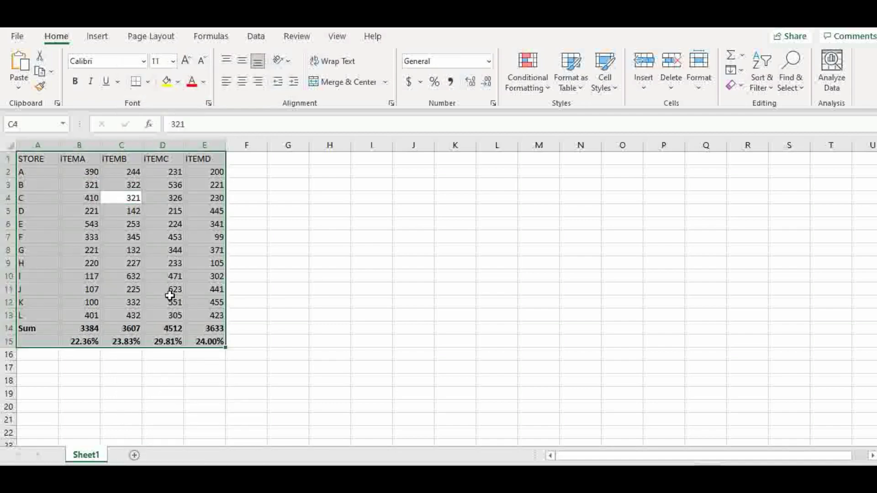
click(178, 220)
right_click(178, 222)
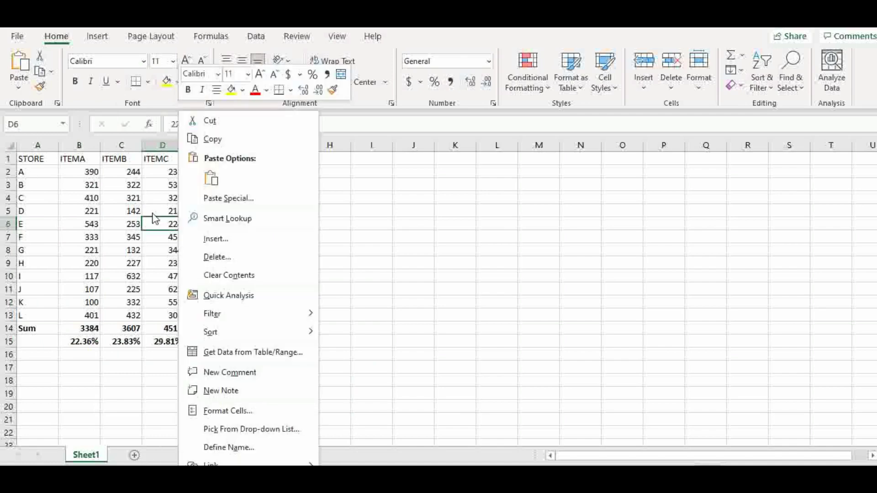
click(153, 214)
right_click(153, 213)
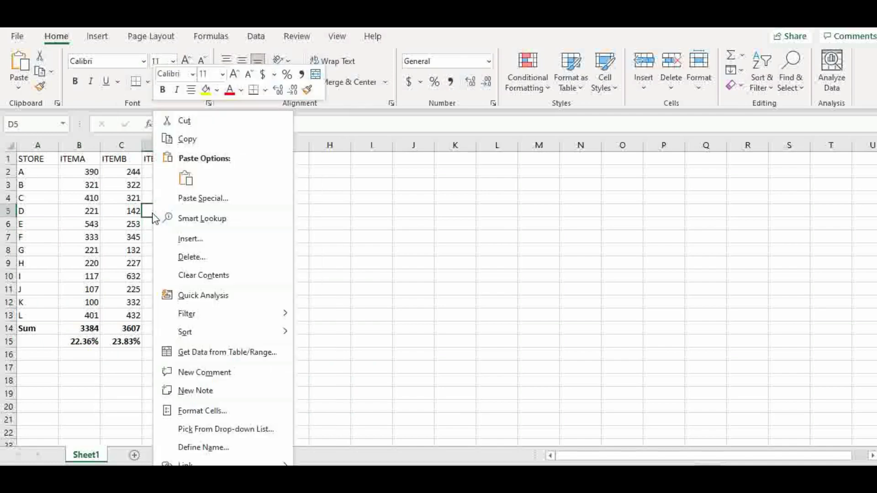
click(219, 295)
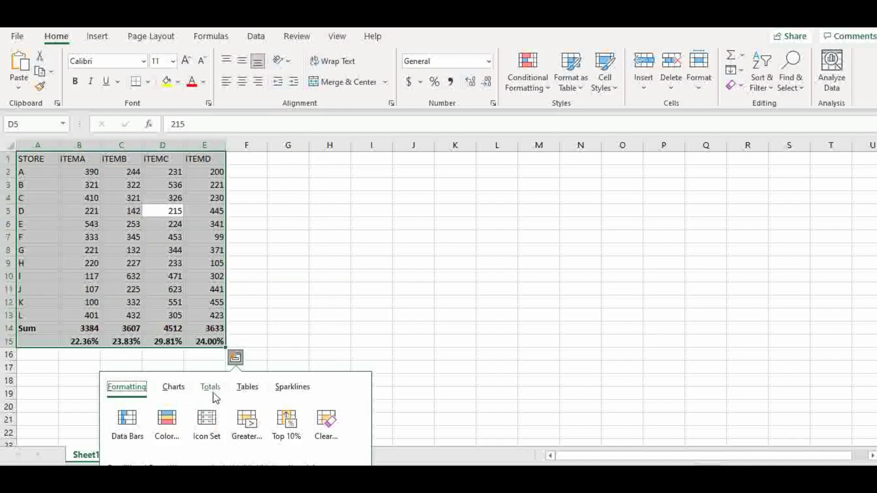
click(211, 389)
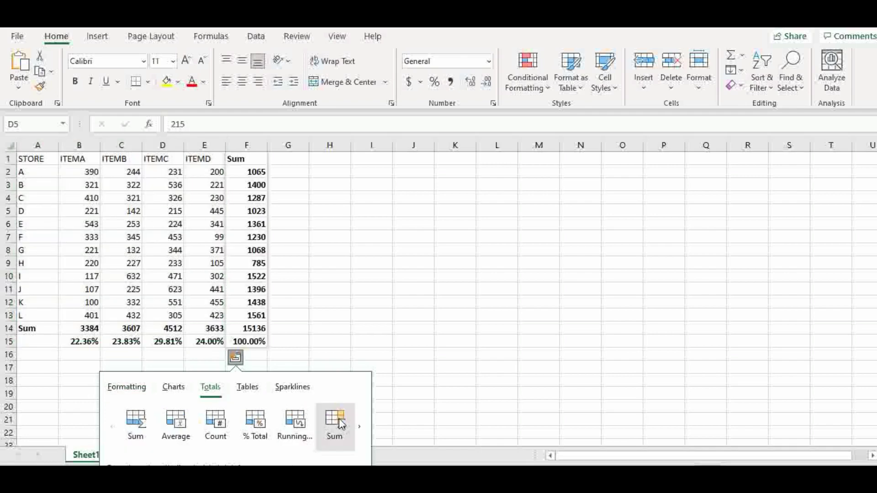
click(339, 419)
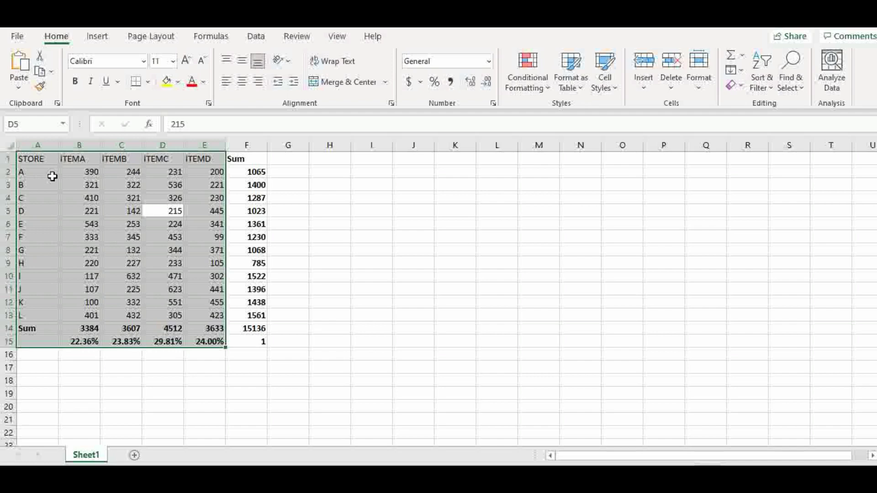
Step: Select B2:F14 and apply the column % Total, giving shares 3.52%–5.16% and 50.00% in G14
click(287, 272)
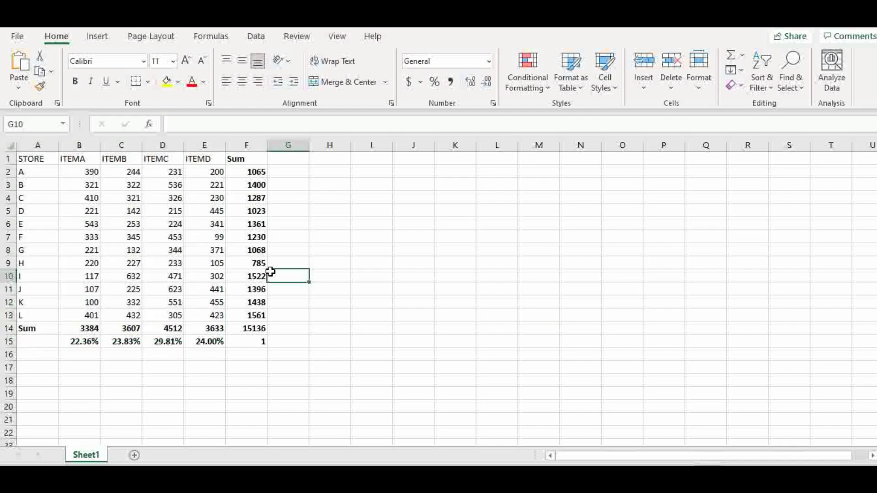
click(70, 172)
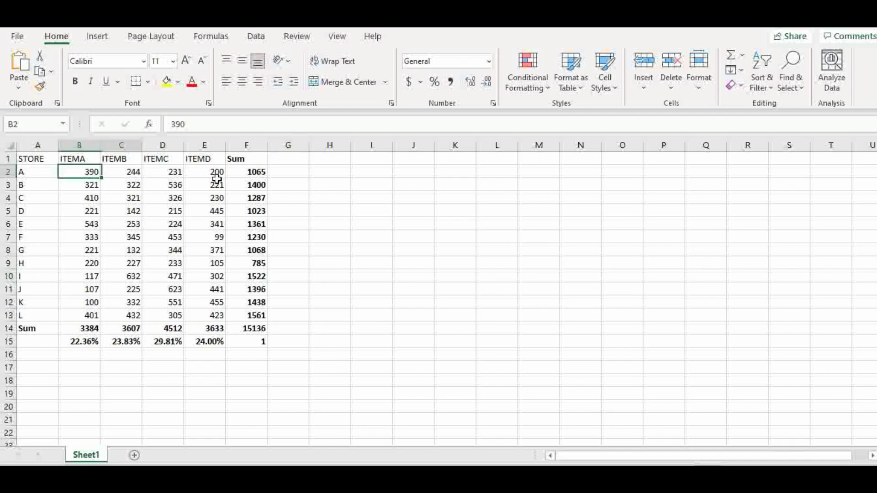
drag(217, 179, 259, 328)
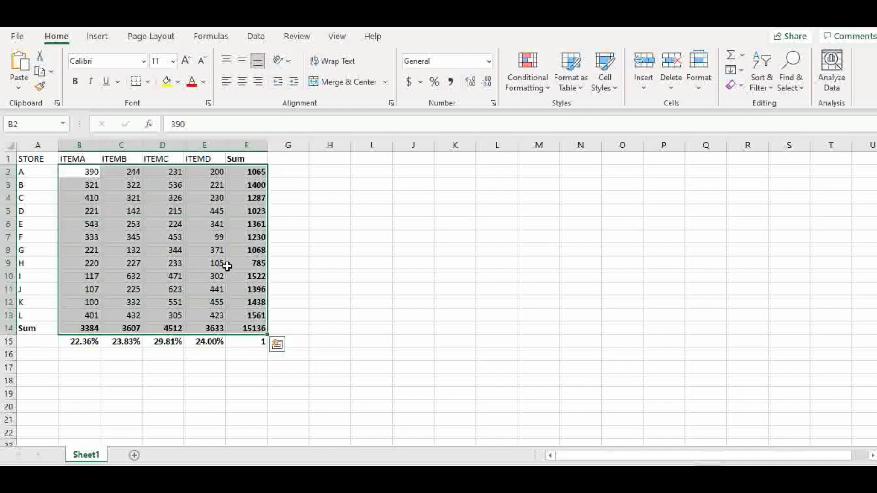
right_click(227, 267)
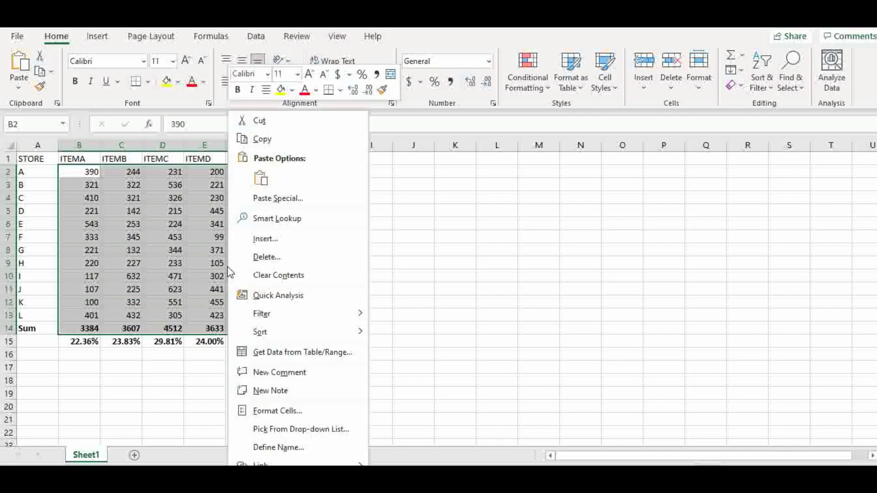
key(Escape)
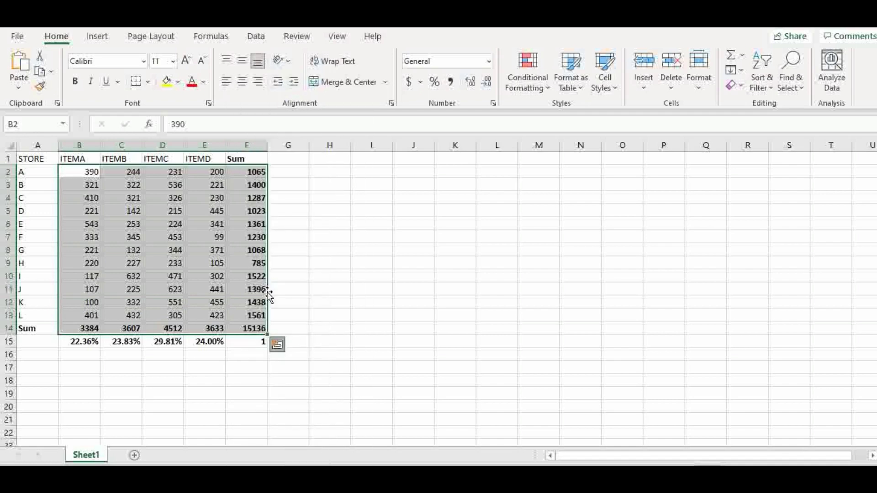
key(ctrl+q)
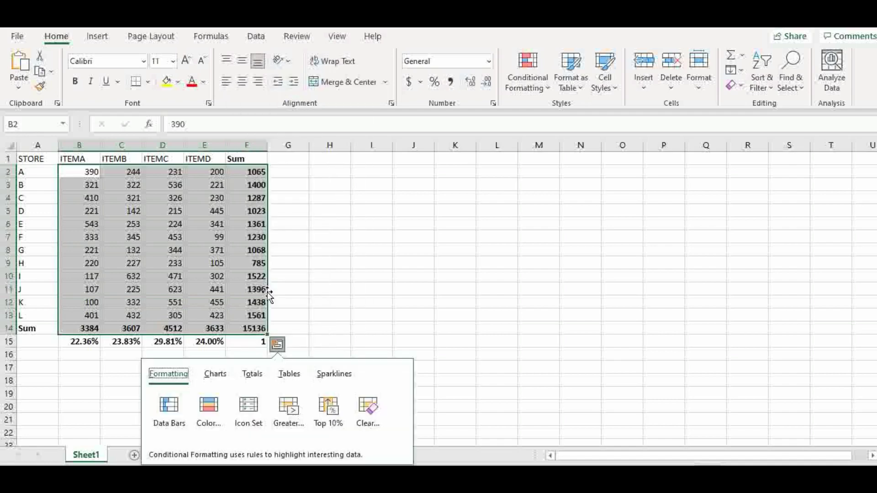
click(254, 378)
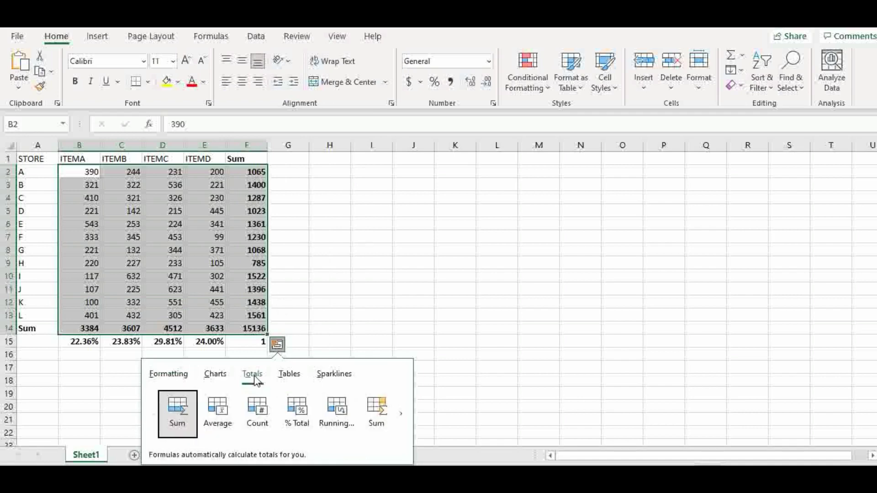
click(402, 415)
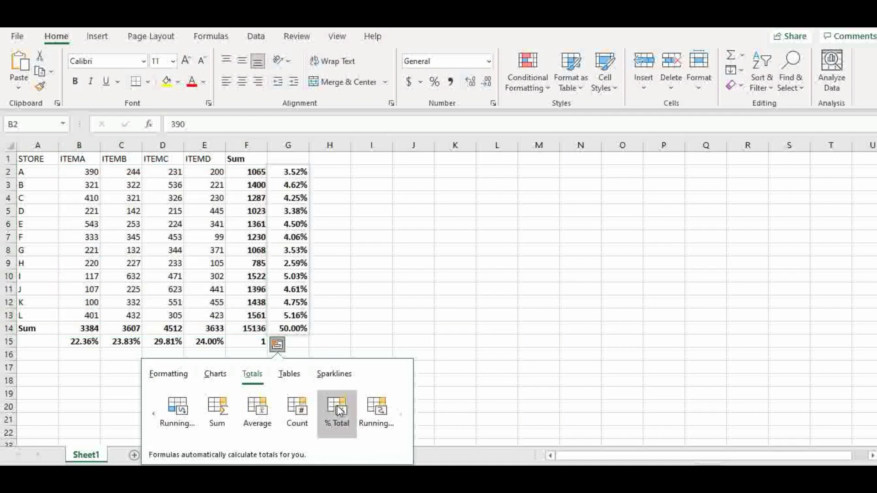
click(338, 411)
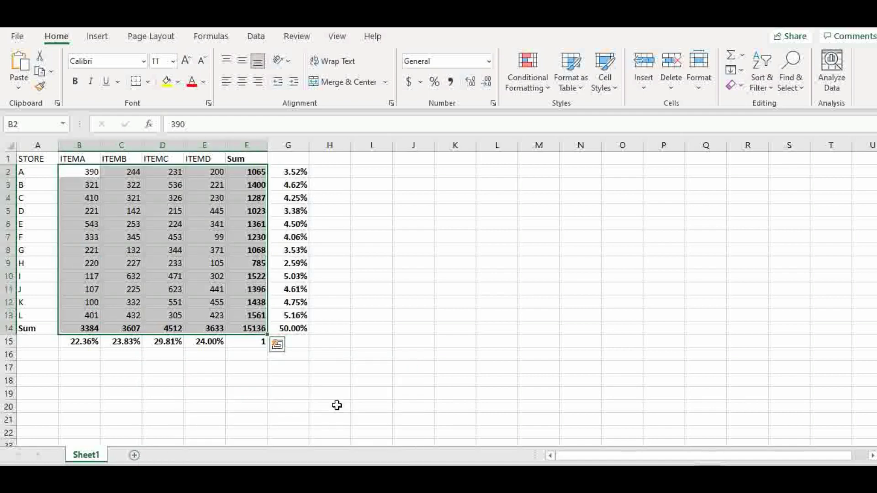
click(385, 399)
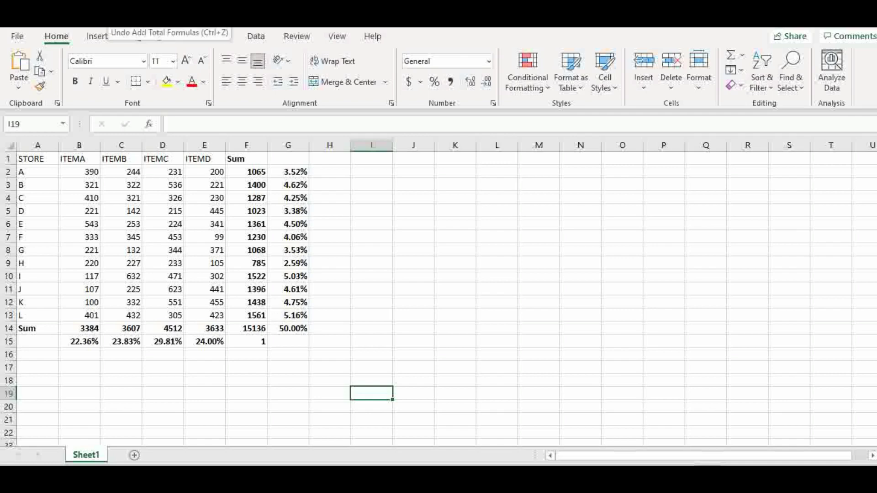
Step: Undo column G and reapply the column % Total to B2:F13 only, leaving G14 blank
key(ctrl+z)
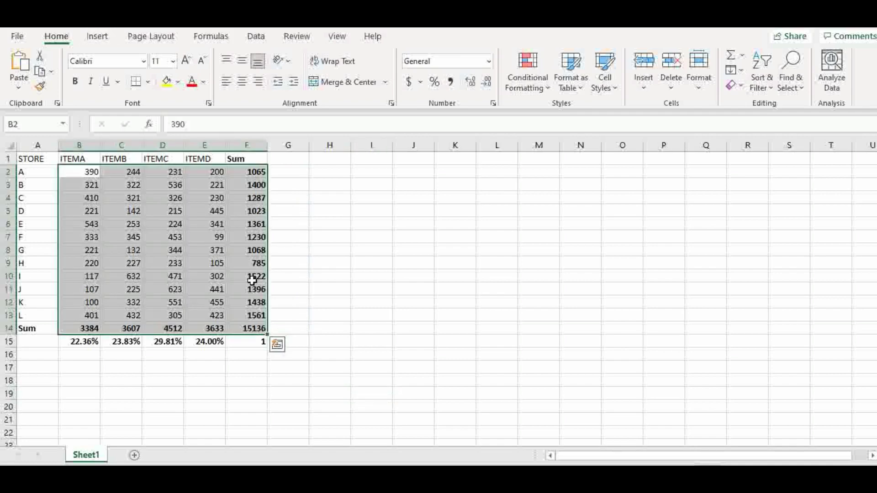
click(197, 311)
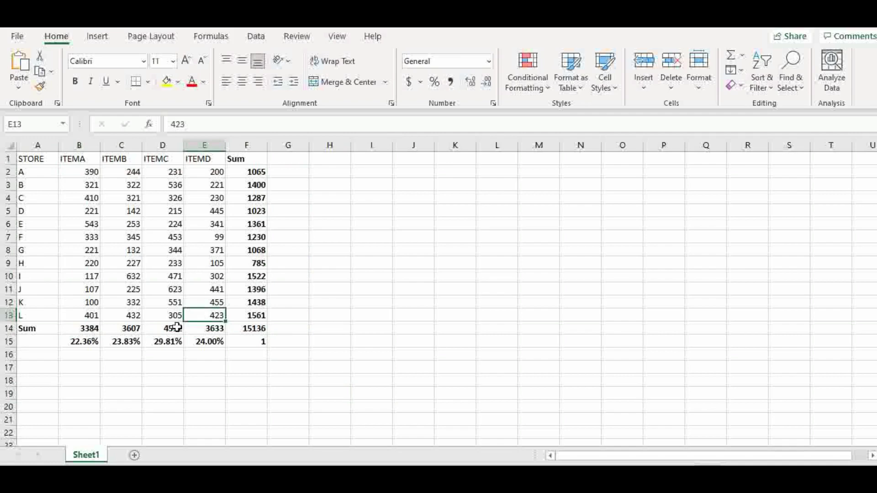
drag(80, 170, 256, 322)
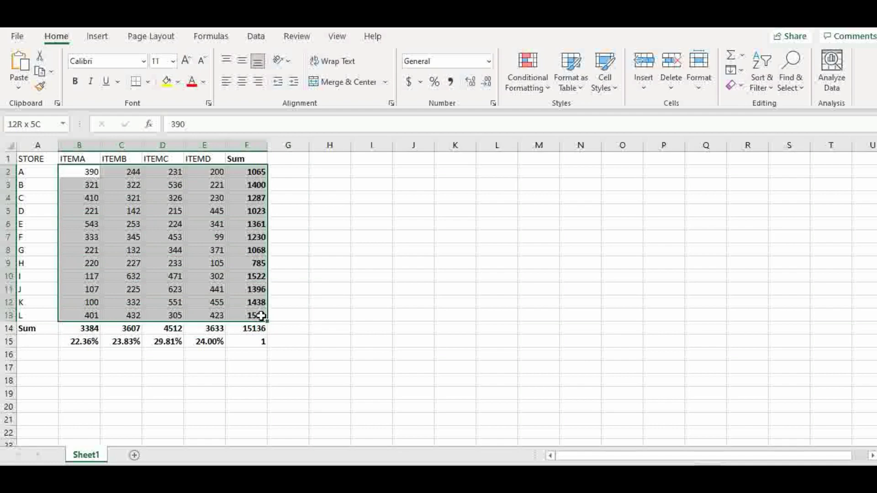
drag(261, 316, 261, 316)
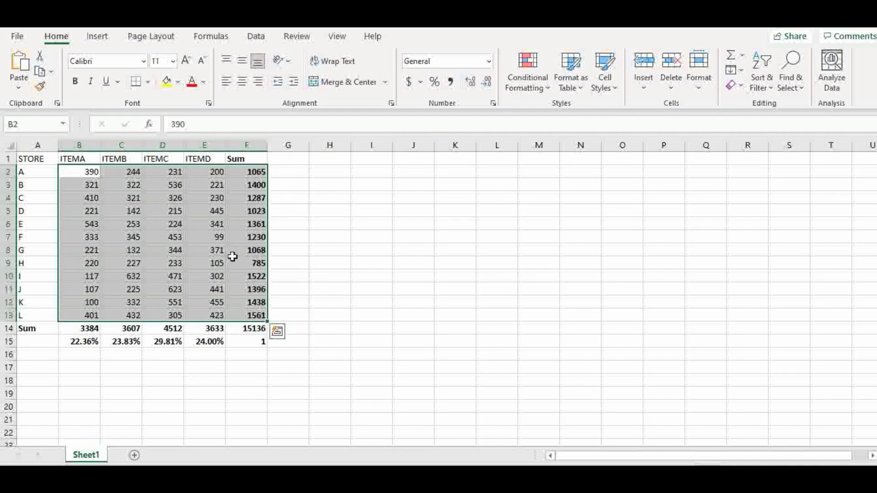
right_click(232, 256)
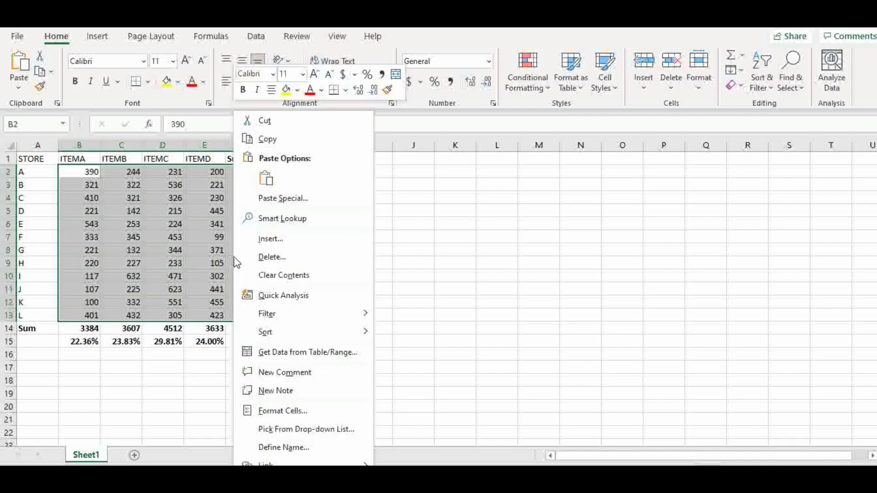
click(278, 298)
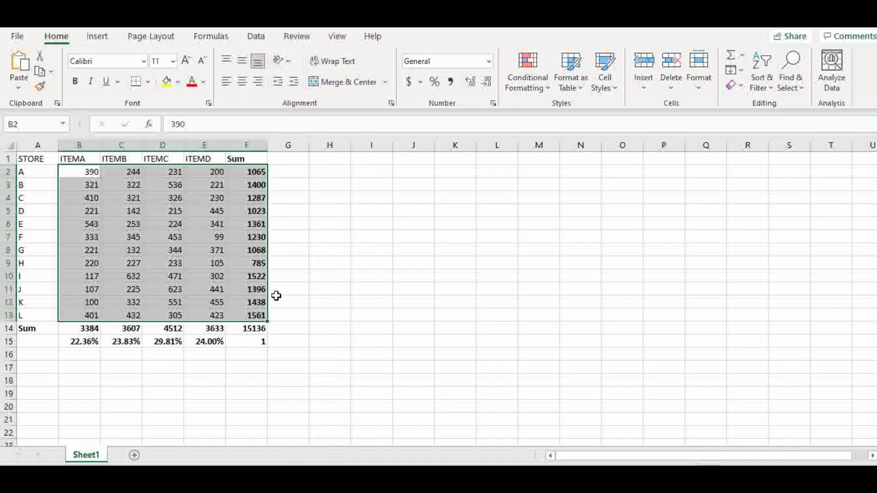
click(277, 331)
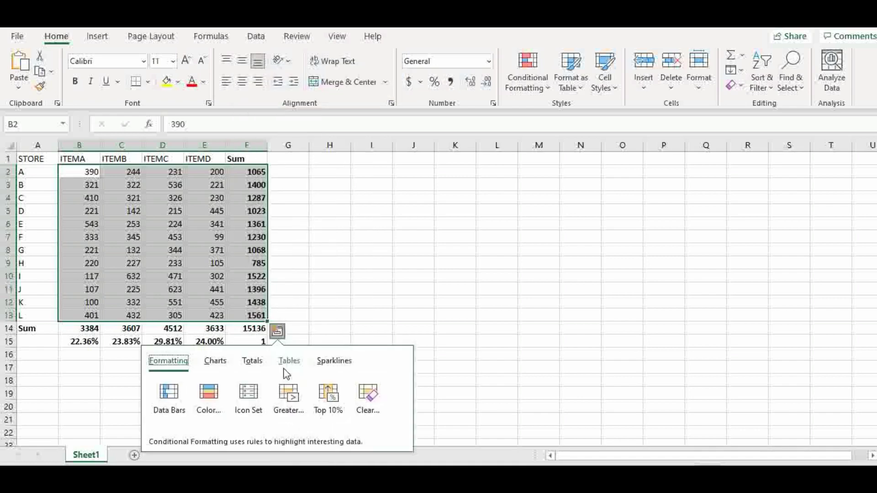
click(253, 363)
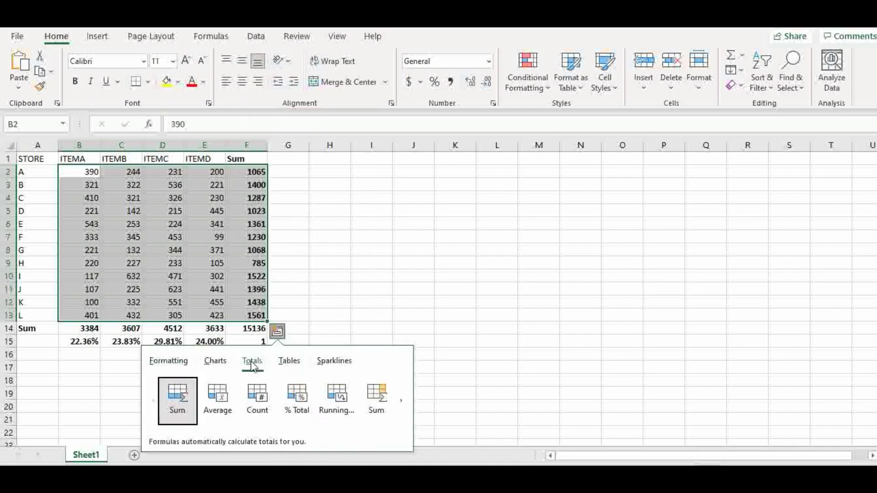
click(400, 401)
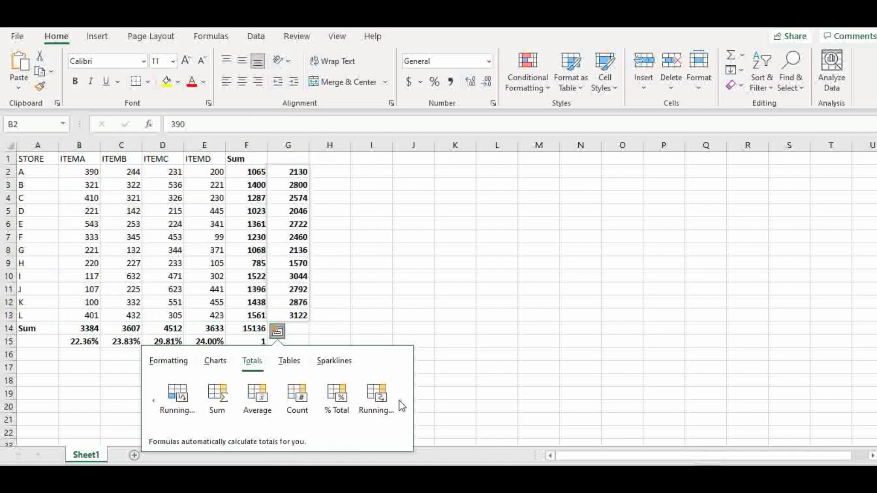
click(337, 401)
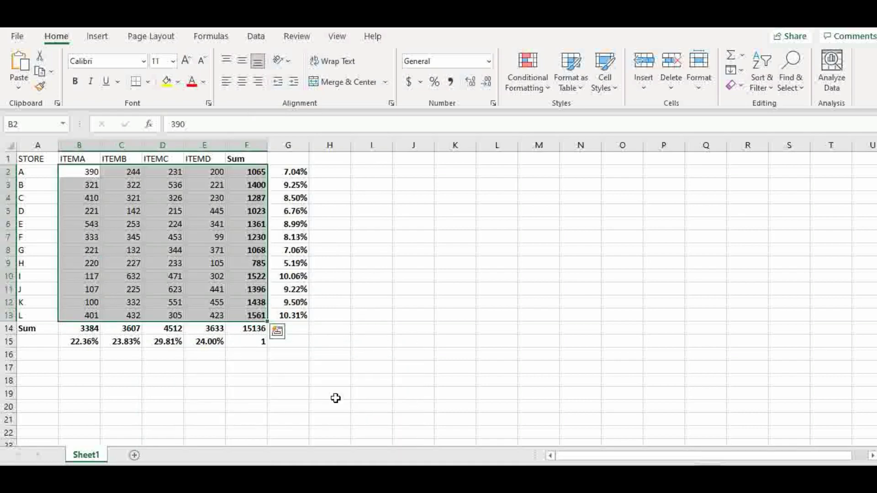
click(305, 398)
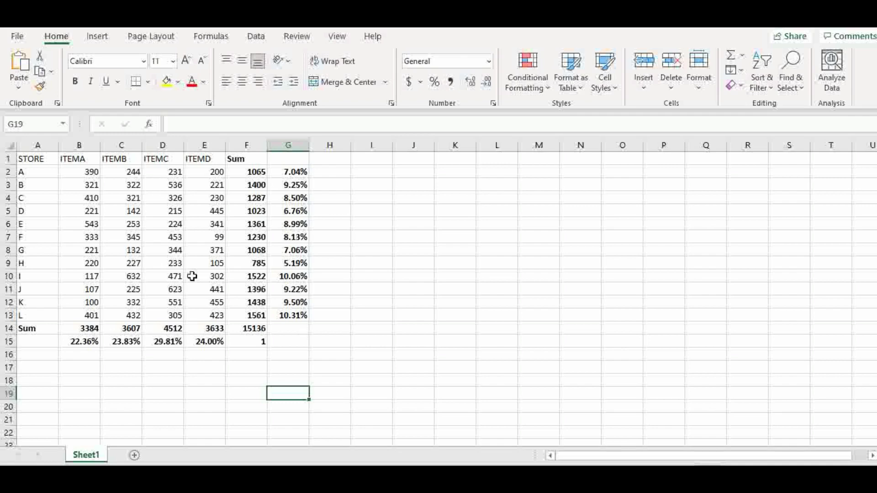
Step: Select all of A1:G15 and preview the suggested chart types in Quick Analysis Charts
click(174, 260)
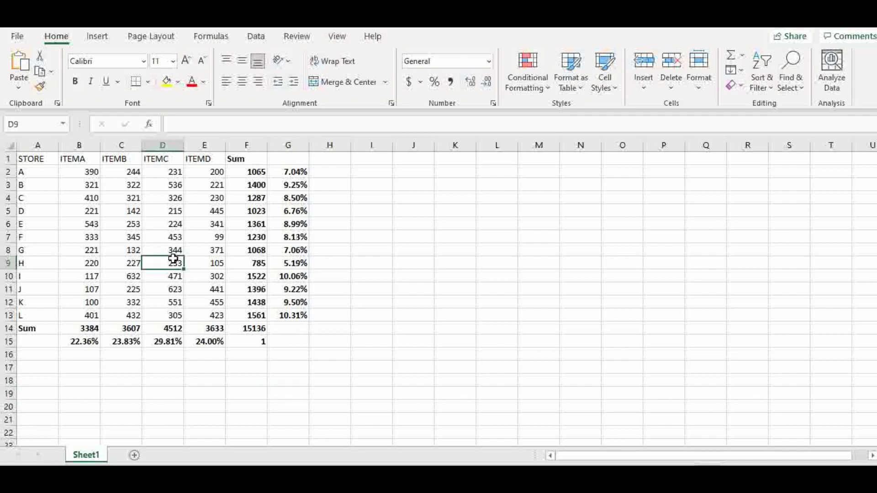
right_click(175, 264)
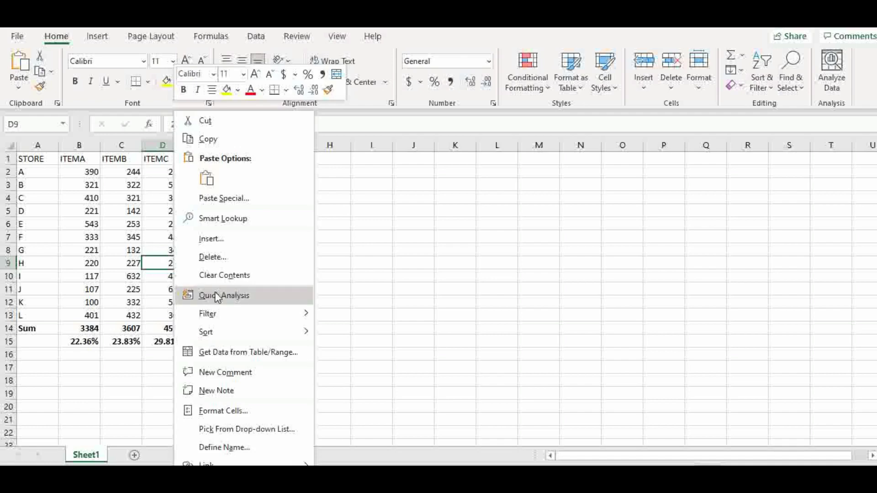
key(Escape)
key(ctrl+a)
key(ctrl+q)
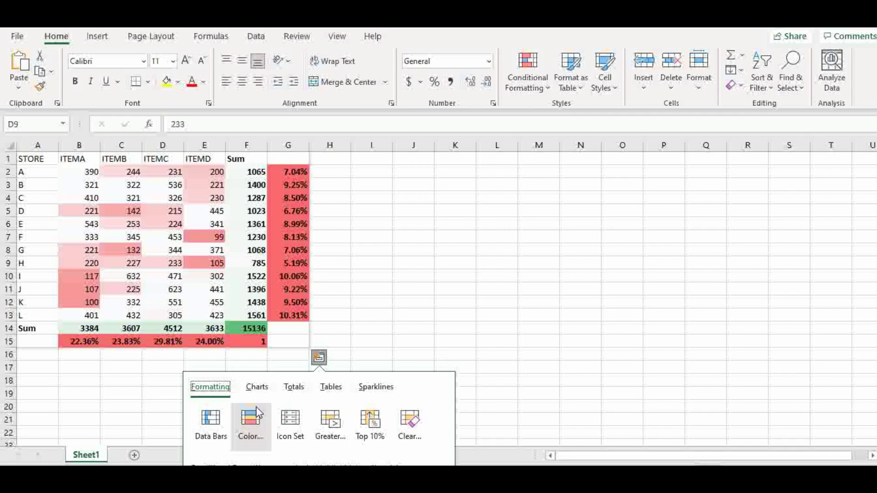
click(258, 387)
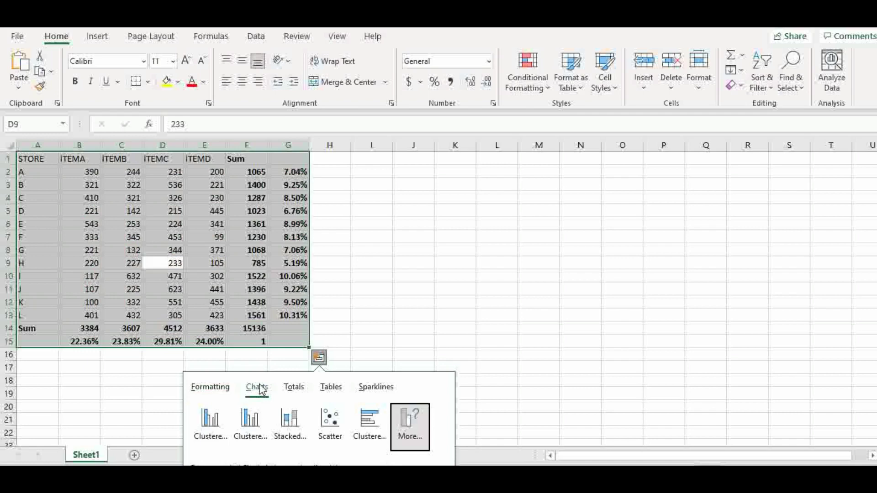
mouse_move(252, 421)
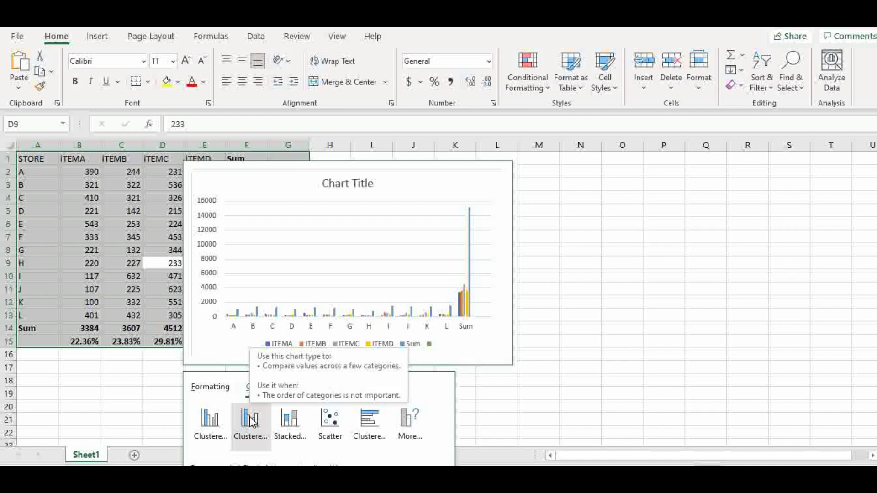
mouse_move(294, 421)
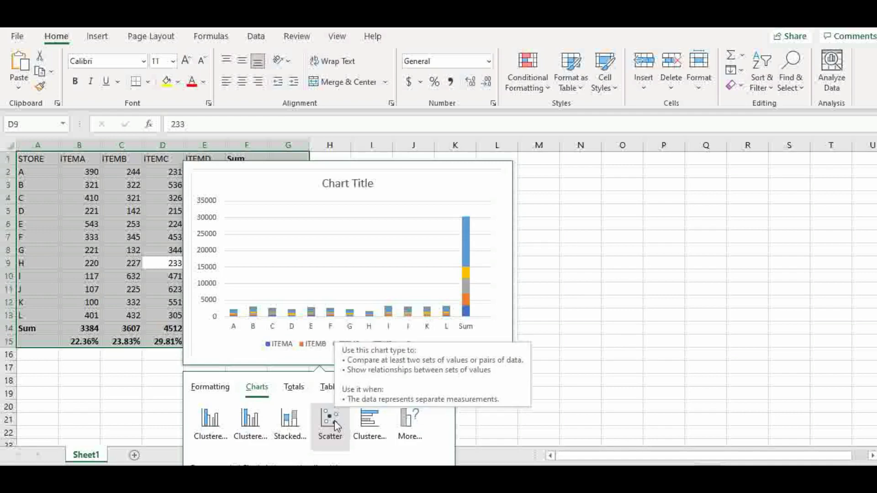
mouse_move(337, 426)
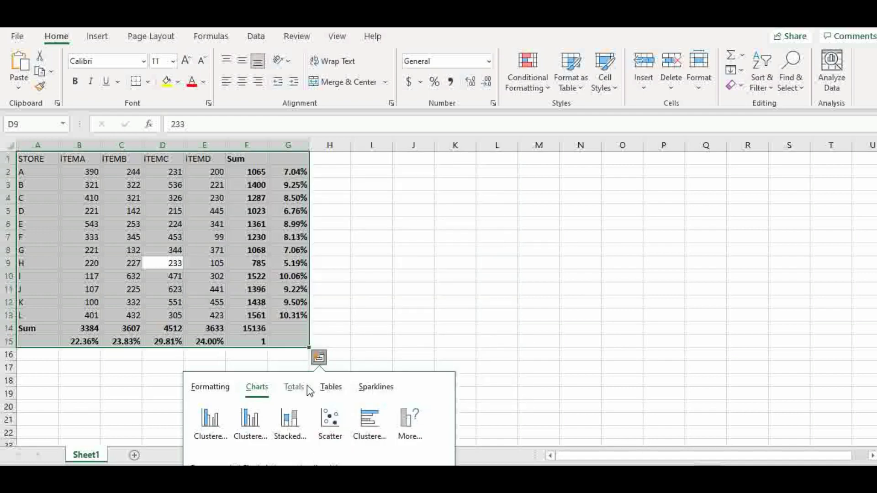
Step: Browse the Quick Analysis Sparklines and Totals galleries, scrolling to see more totals options
click(374, 386)
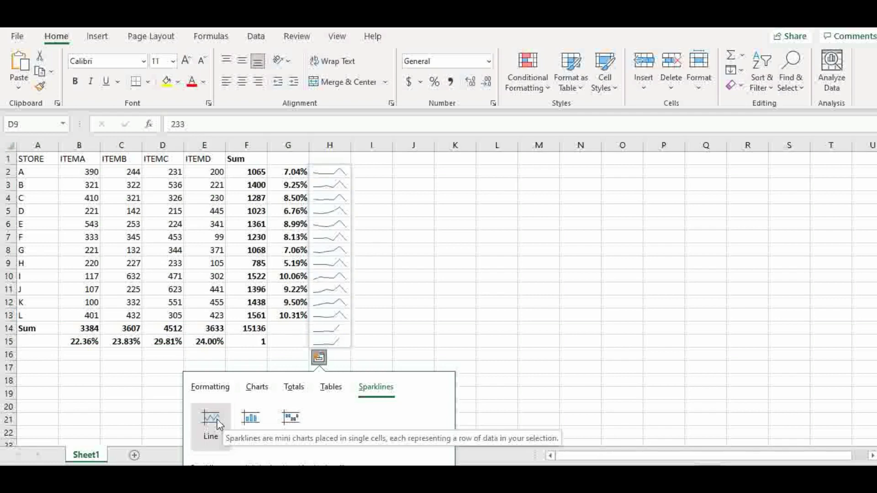
click(293, 389)
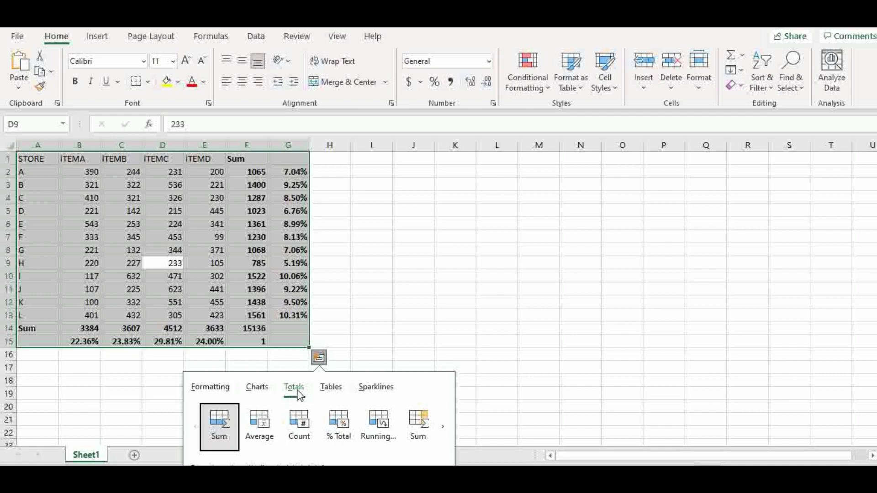
click(443, 427)
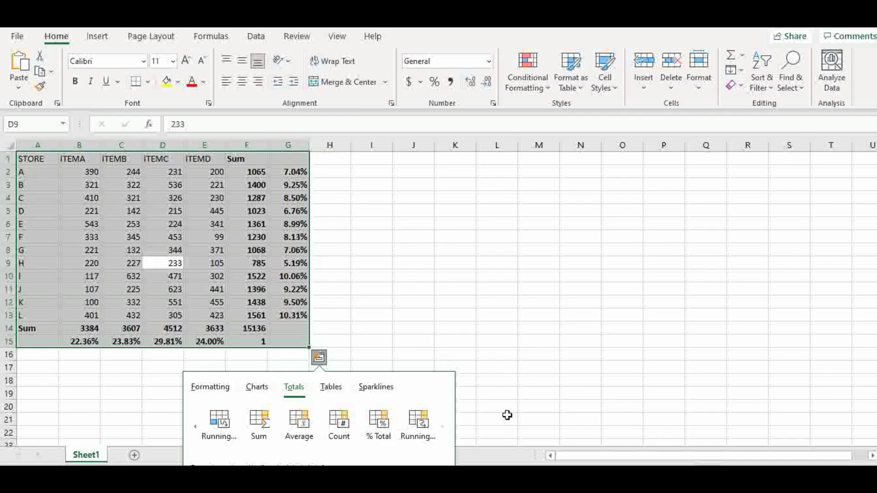
Step: Click empty cell L21 to dismiss the Quick Analysis panel
click(507, 415)
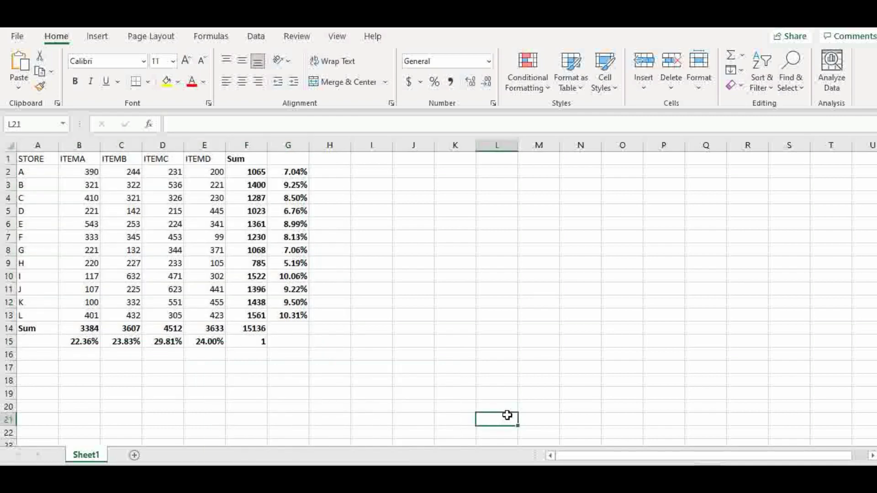